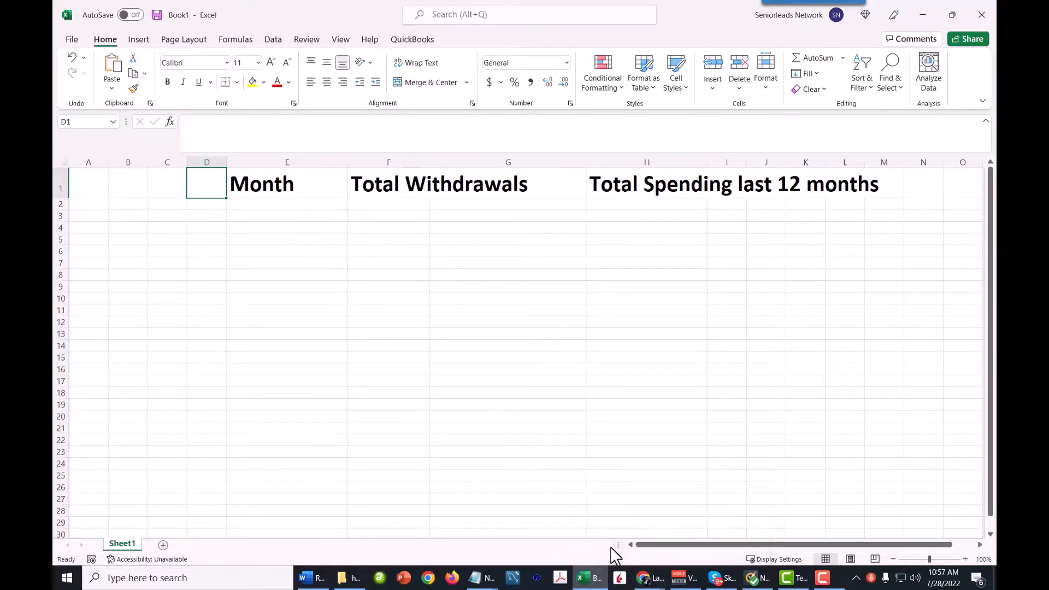
Switch to Chrome and search the web for "google sheets" in the open Google tab
mouse_move(648, 578)
mouse_move(629, 542)
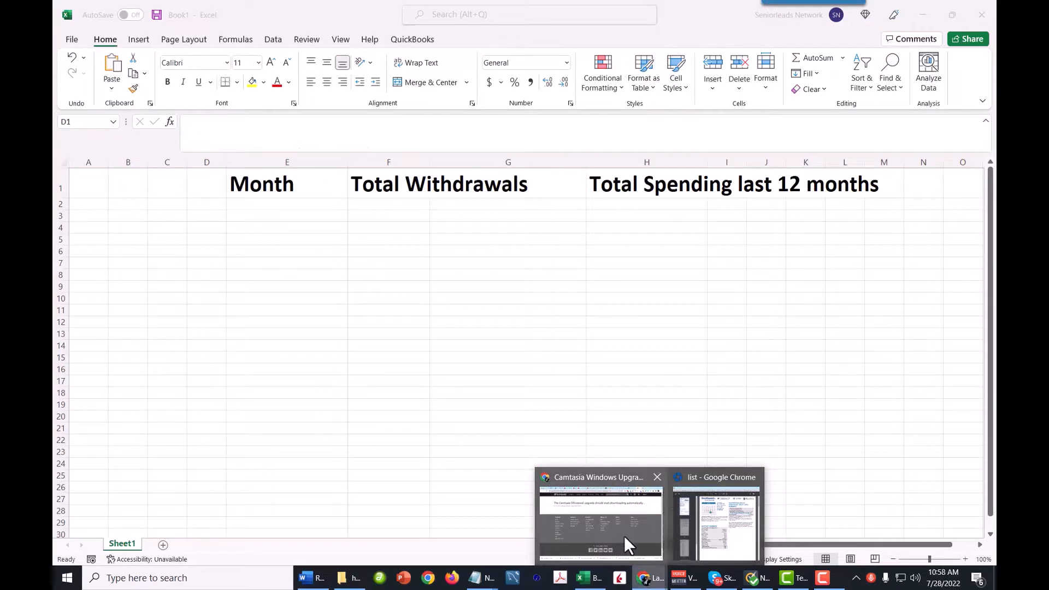
left_click(624, 536)
left_click(778, 10)
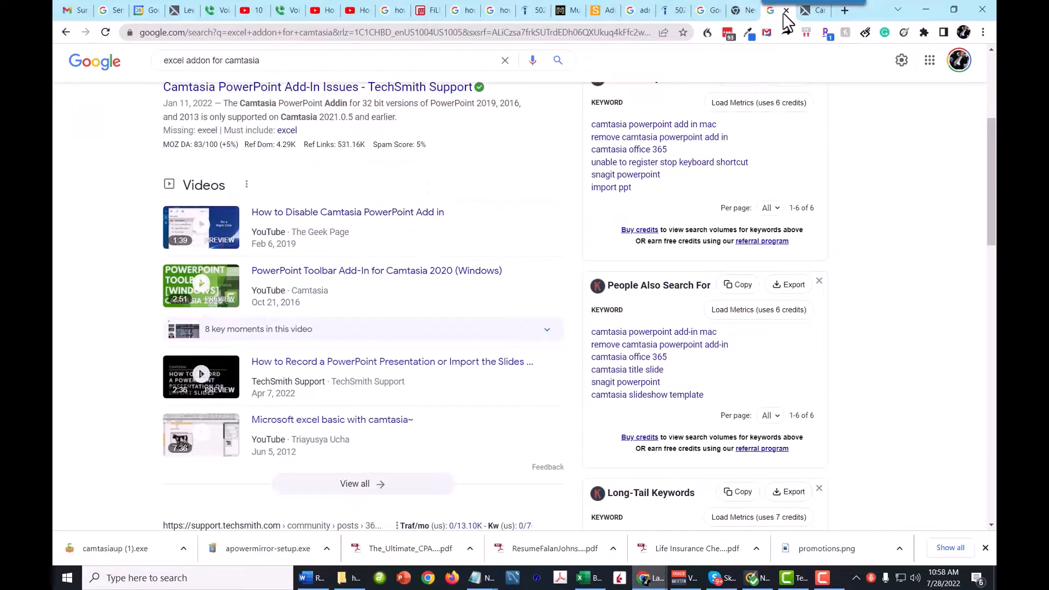
left_click(812, 12)
left_click(709, 12)
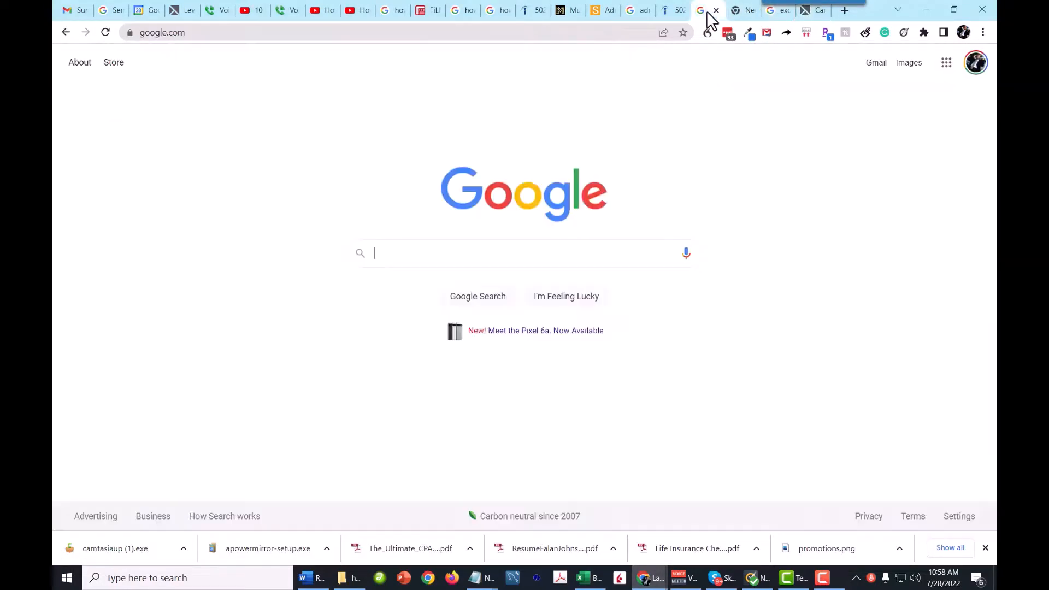
left_click(205, 34)
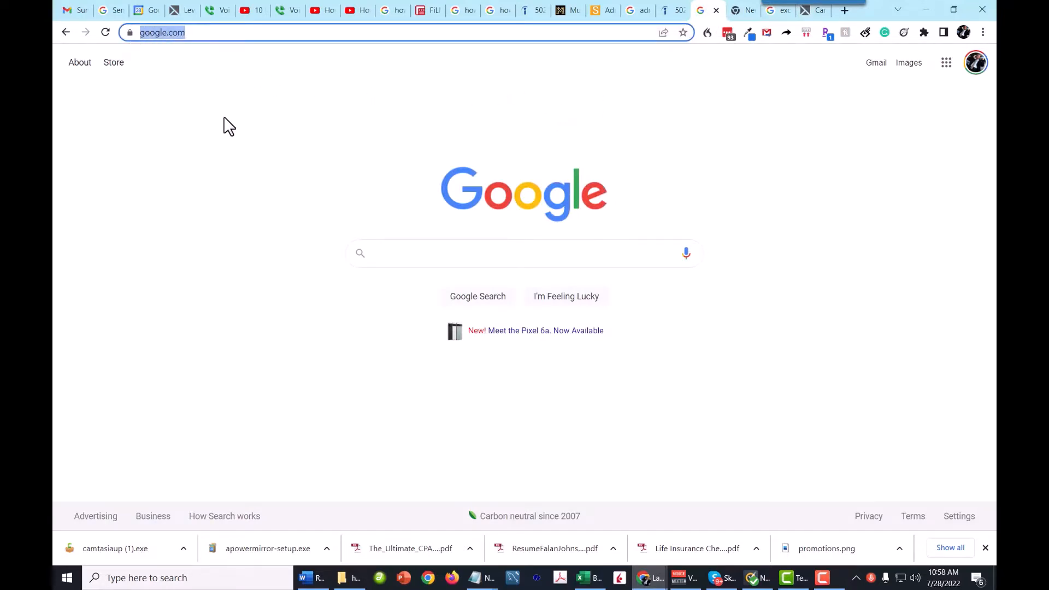
type("google s")
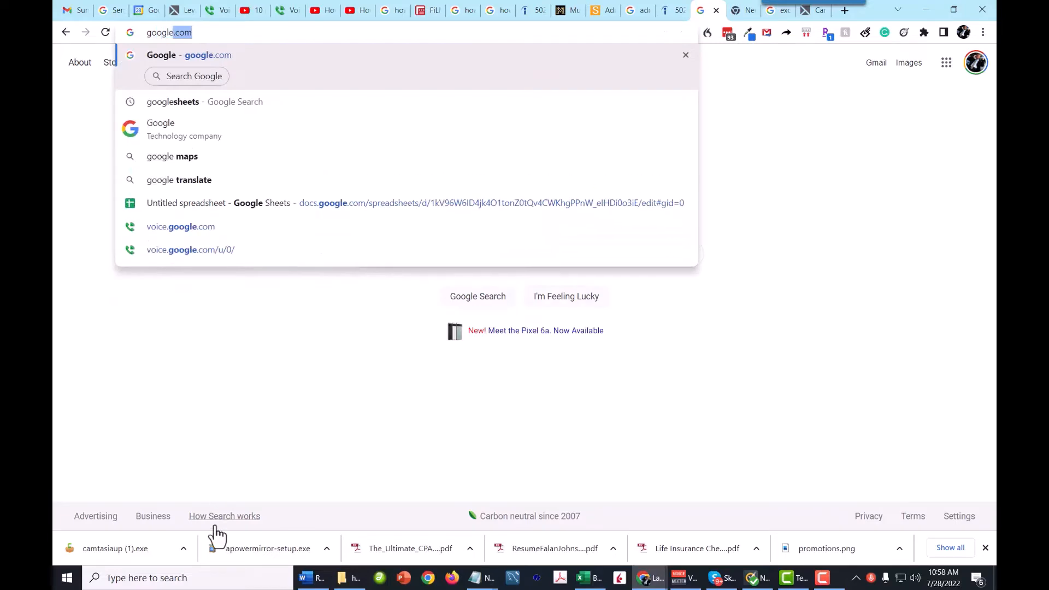
type("heets")
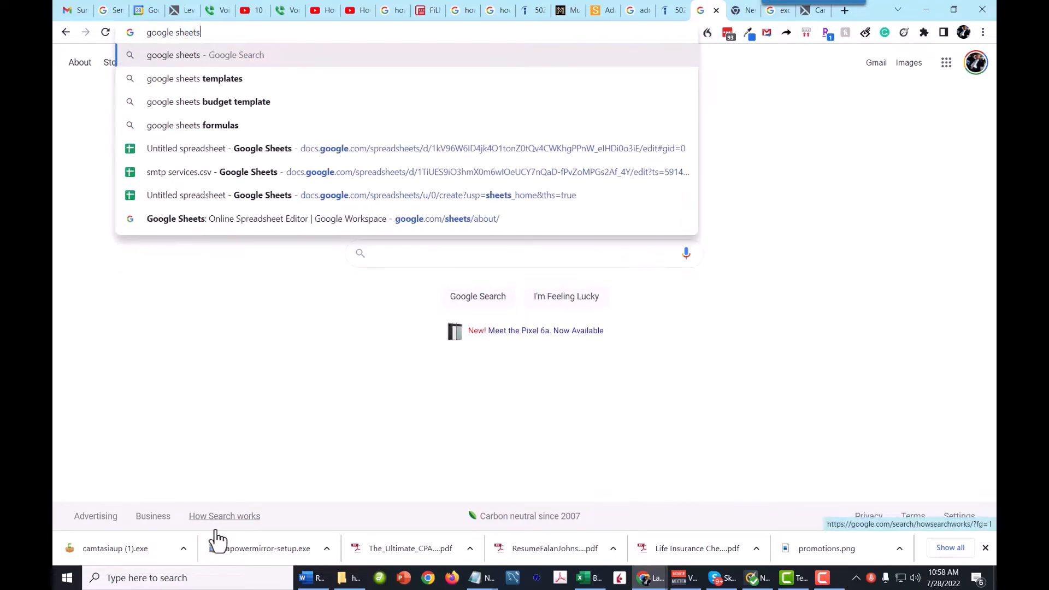
key("Return")
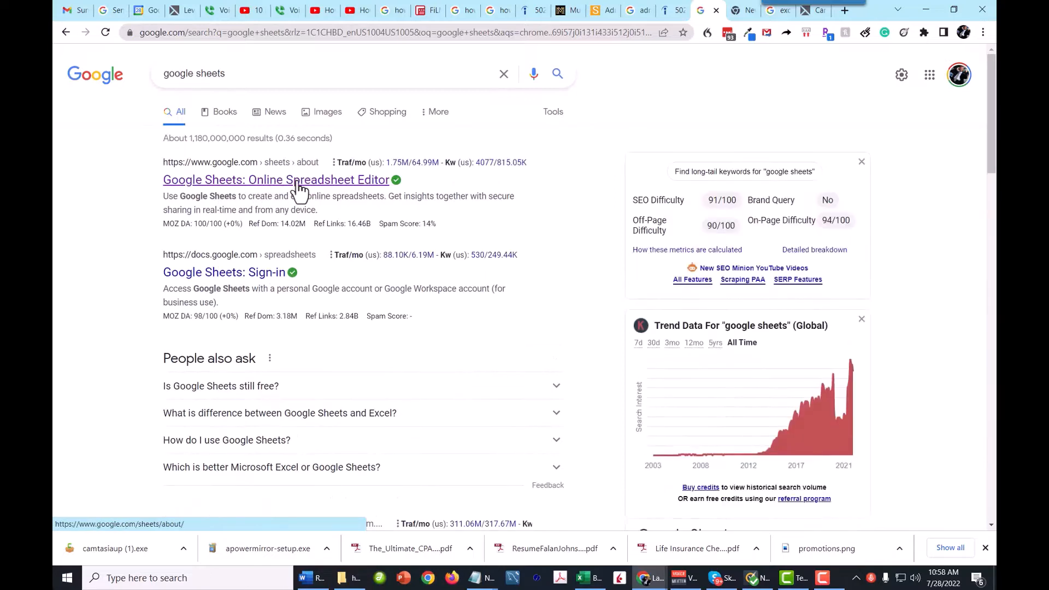
Open the Google Sheets site from the search results and create a new blank spreadsheet
left_click(298, 183)
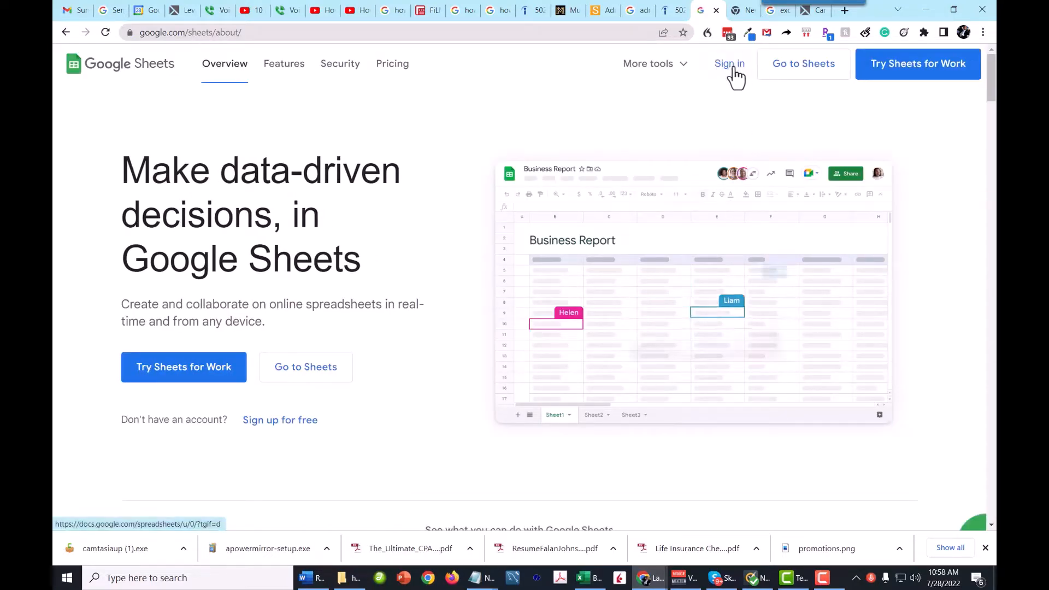
left_click(808, 72)
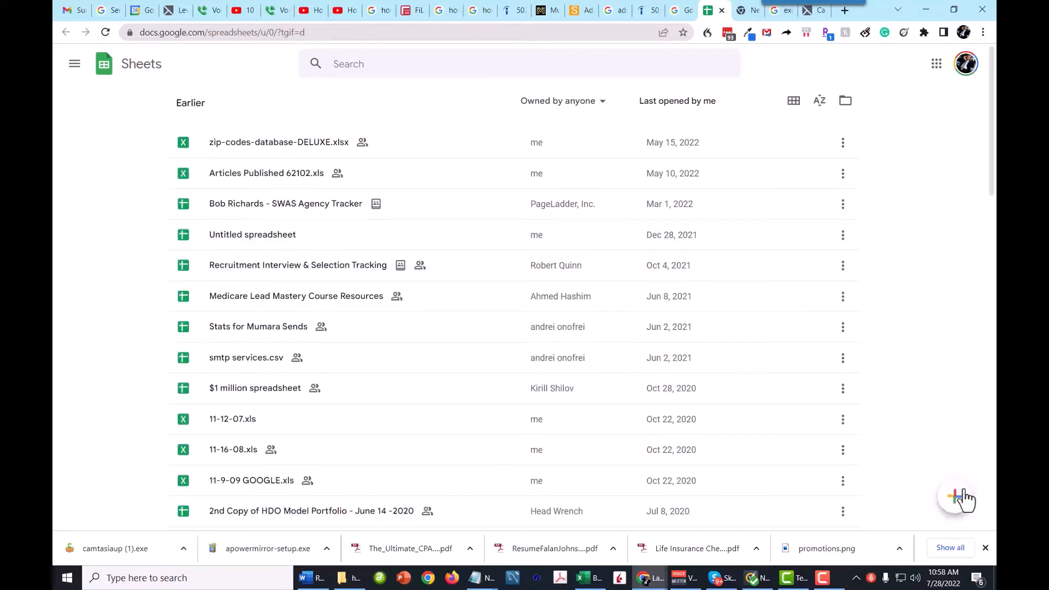
mouse_move(961, 501)
left_click(957, 500)
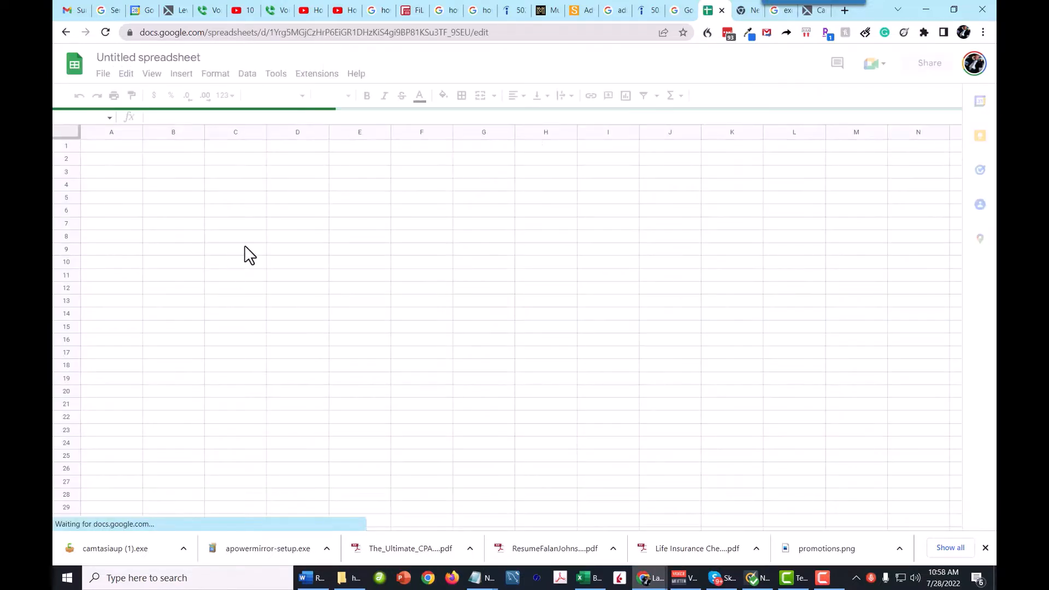
Try selecting a few cells in the blank spreadsheet, ending at H8, and close its browser tab
left_click(264, 233)
left_click(332, 161)
left_click(447, 224)
left_click(540, 236)
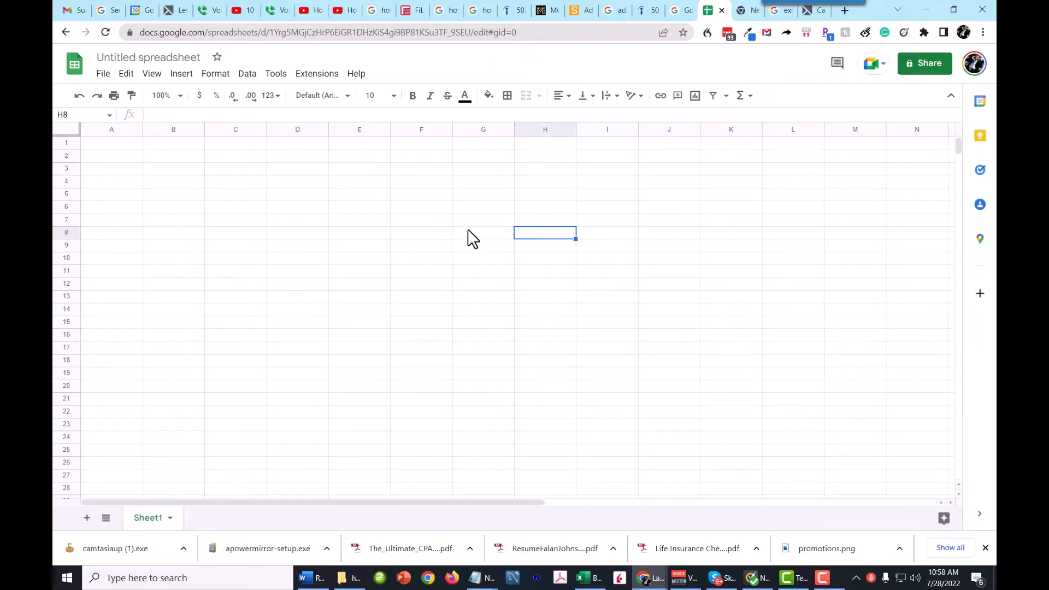
left_click(722, 11)
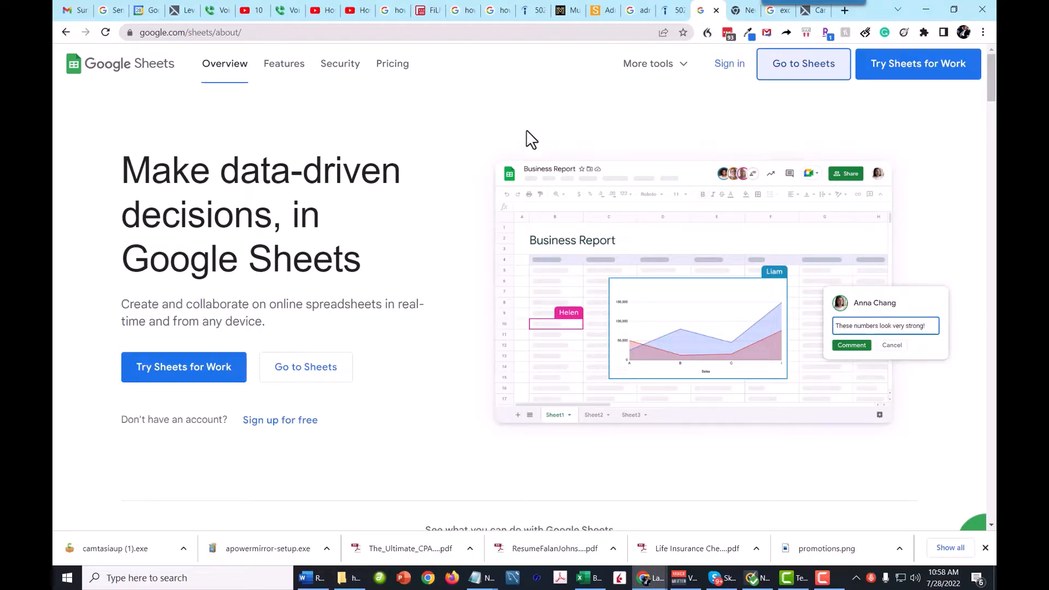
Search the web for "open office" and check the safety rating of the OpenOffice download result
left_click(261, 34)
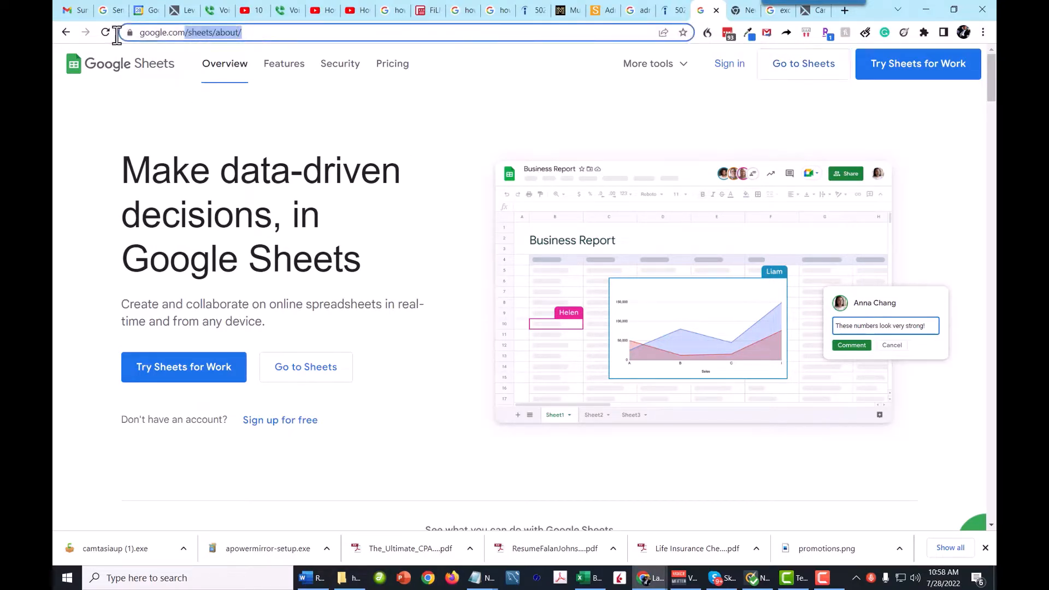
type("open off")
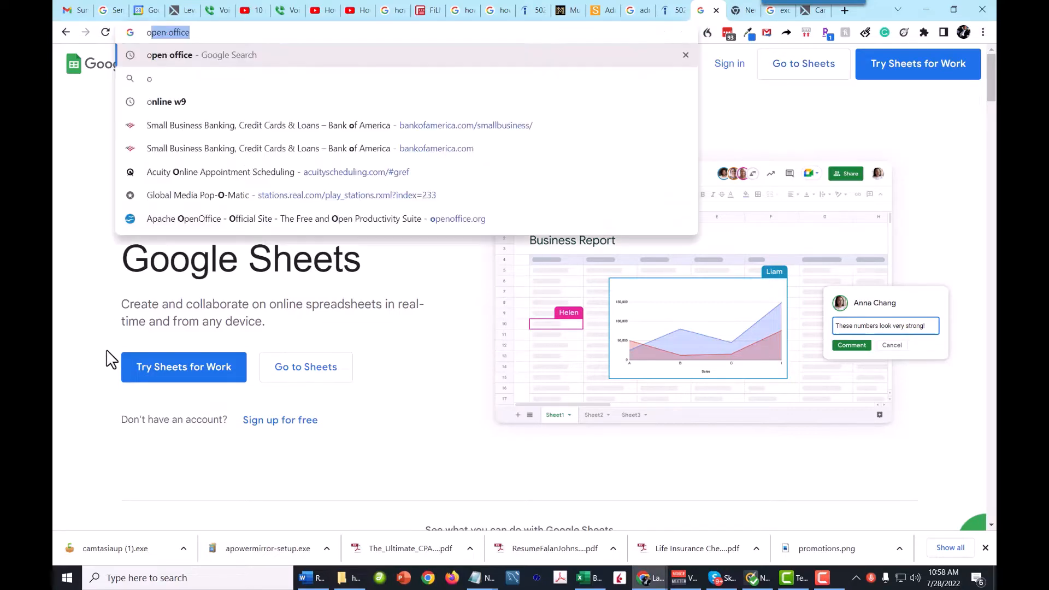
type("ice")
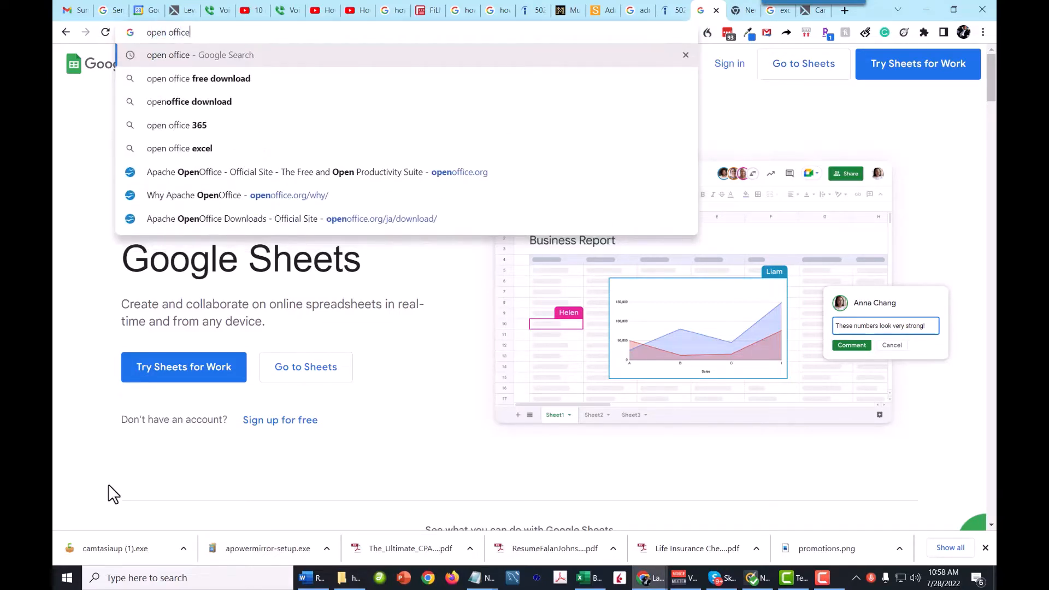
key("Return")
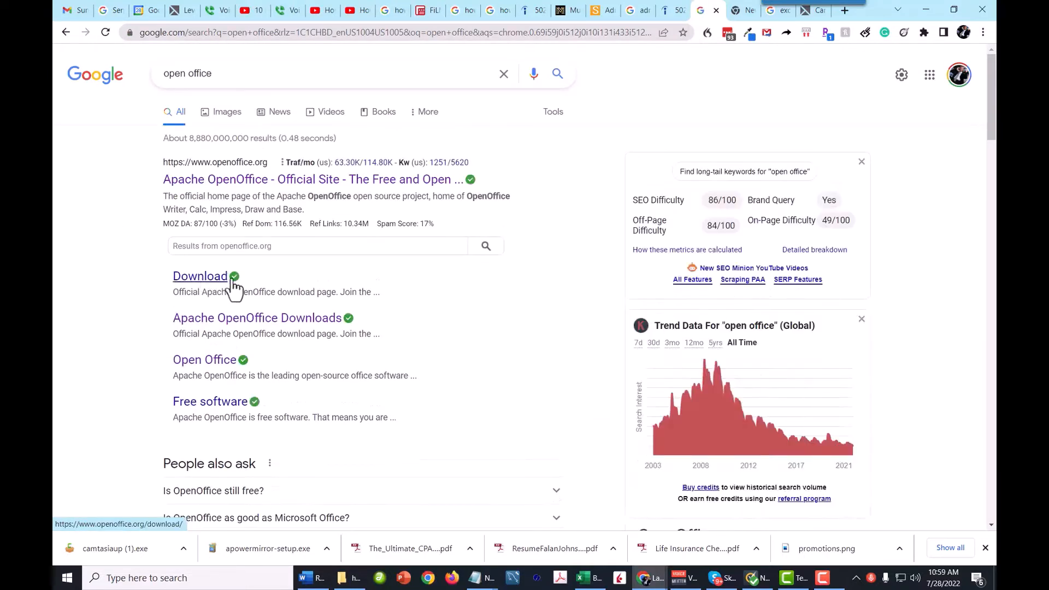
mouse_move(234, 278)
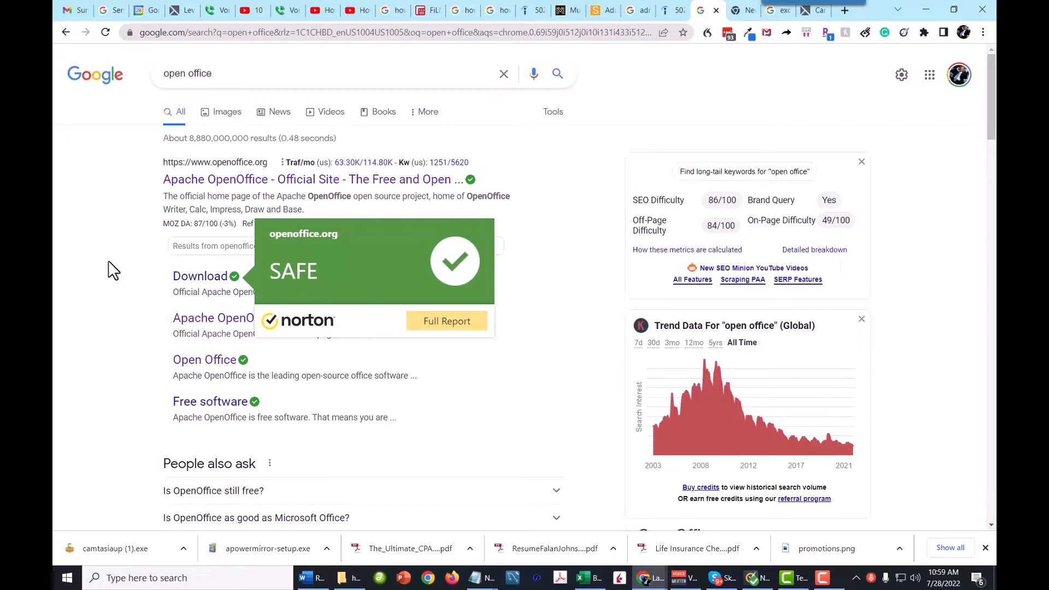
Switch to the Excel workbook and enter the month numbers 1 to 12 down the Month column in E3:E14
left_click(594, 581)
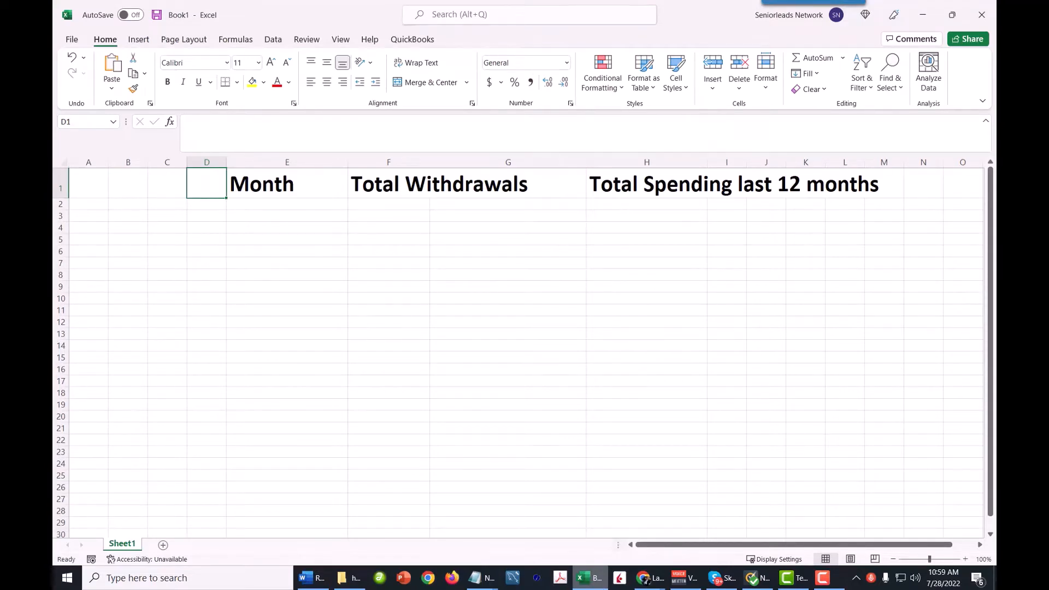
left_click(267, 216)
type("1")
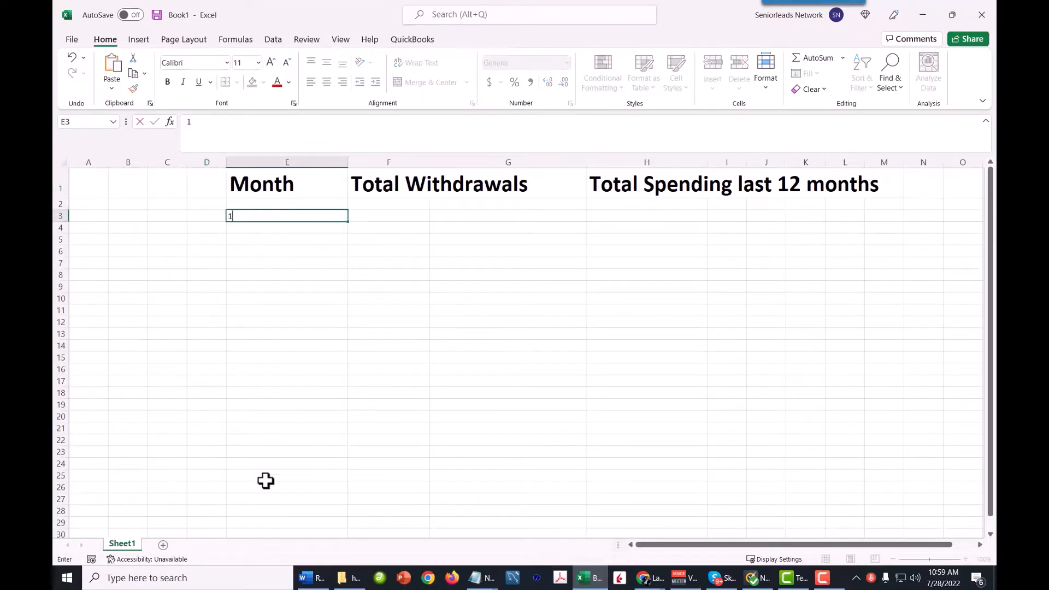
key("Return")
type("2")
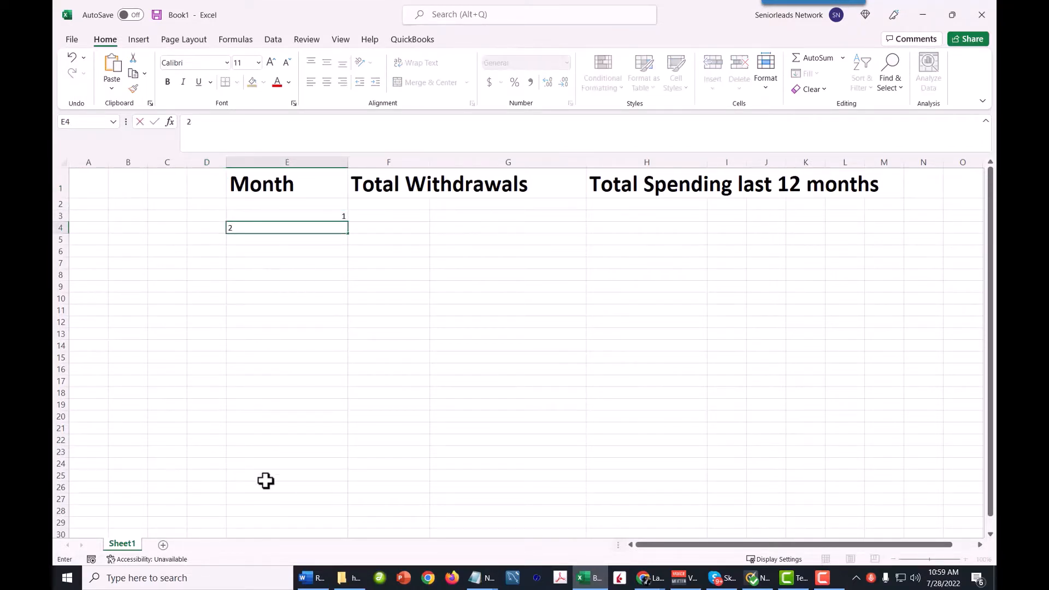
key("Return")
type("3")
key("Return")
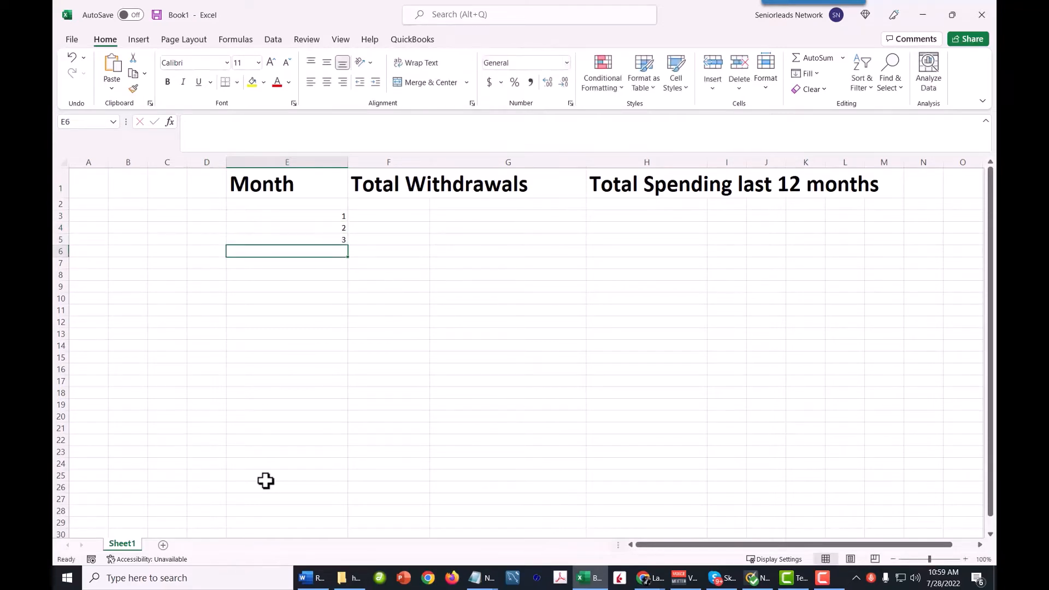
type("4")
key("Return")
type("5")
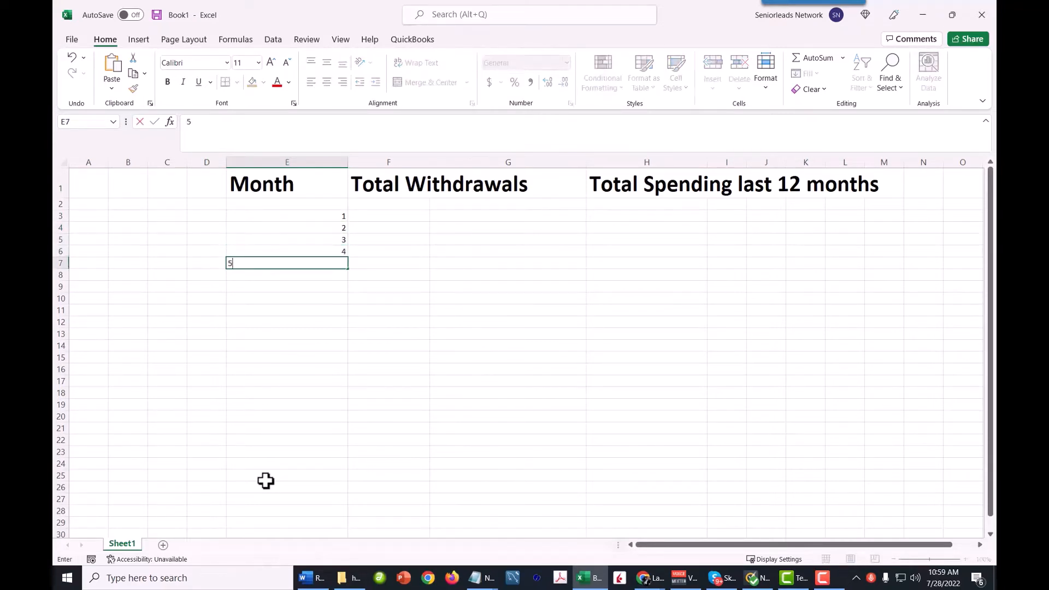
key("Return")
type("6")
key("Return")
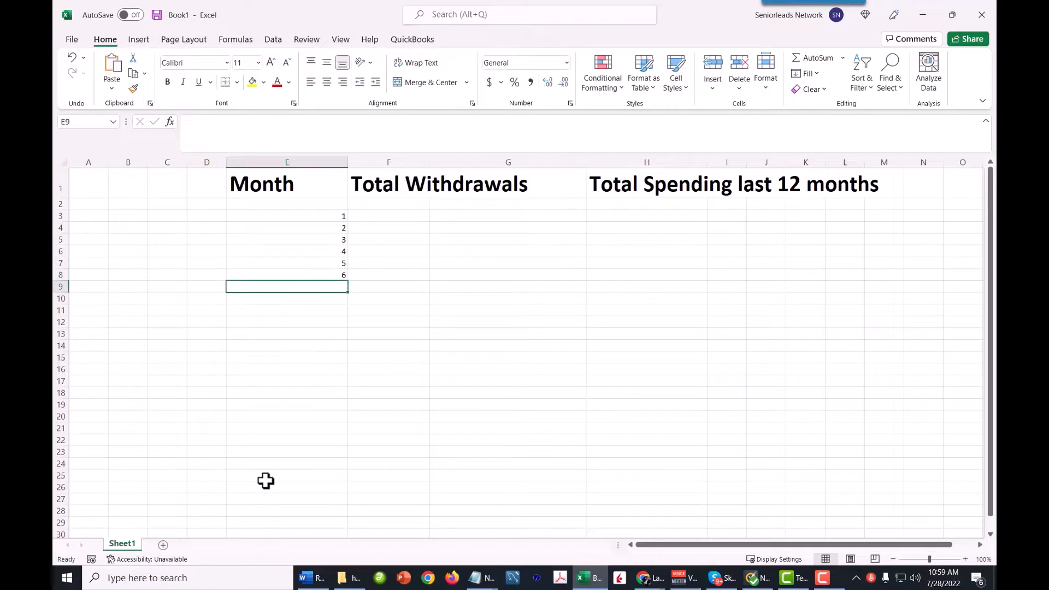
type("7")
key("Return")
type("8")
key("Return")
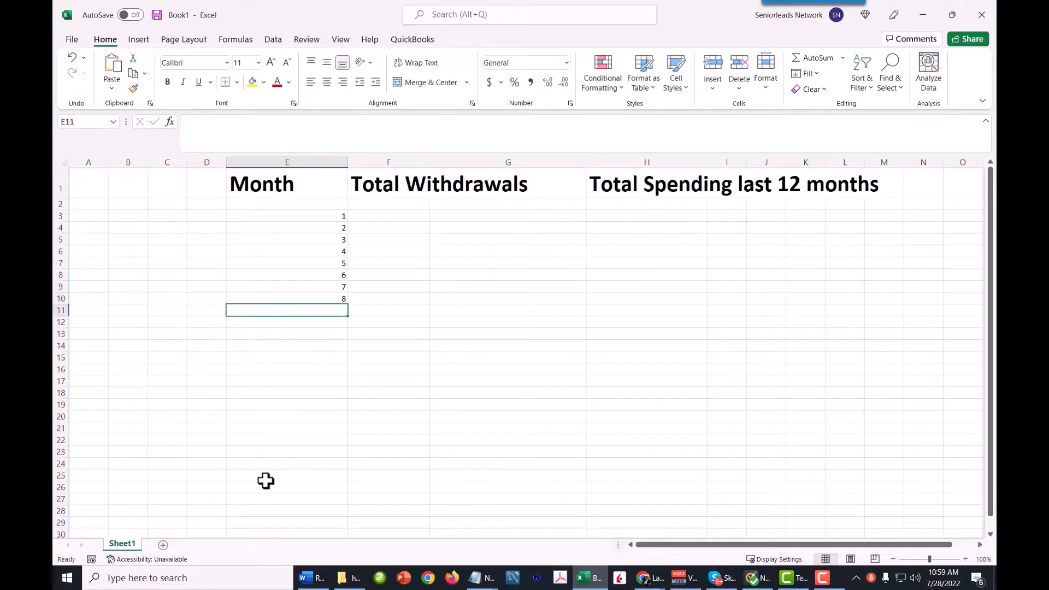
type("9")
key("Return")
type("109")
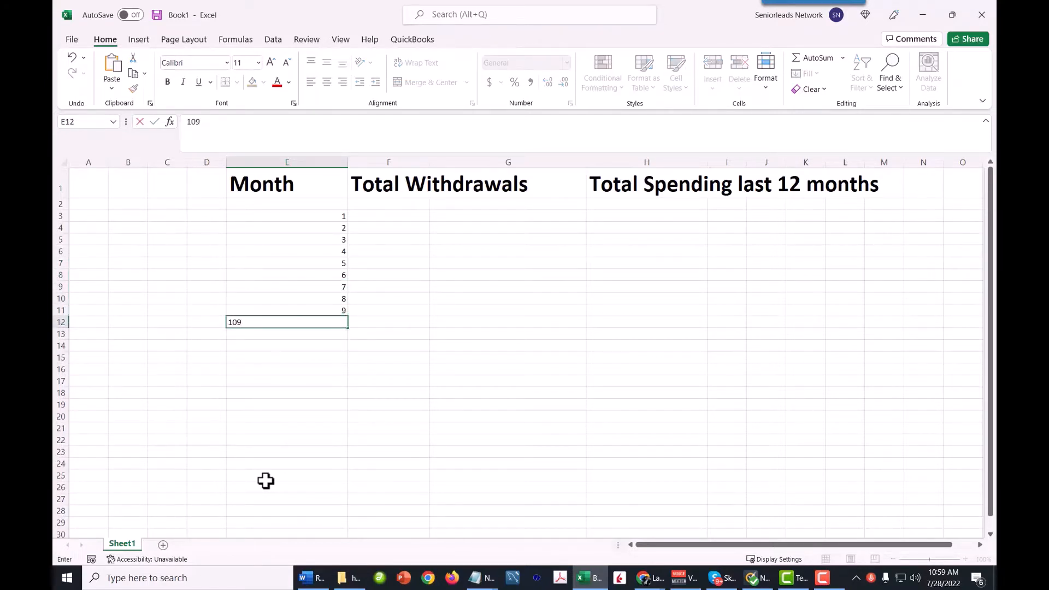
key("Return")
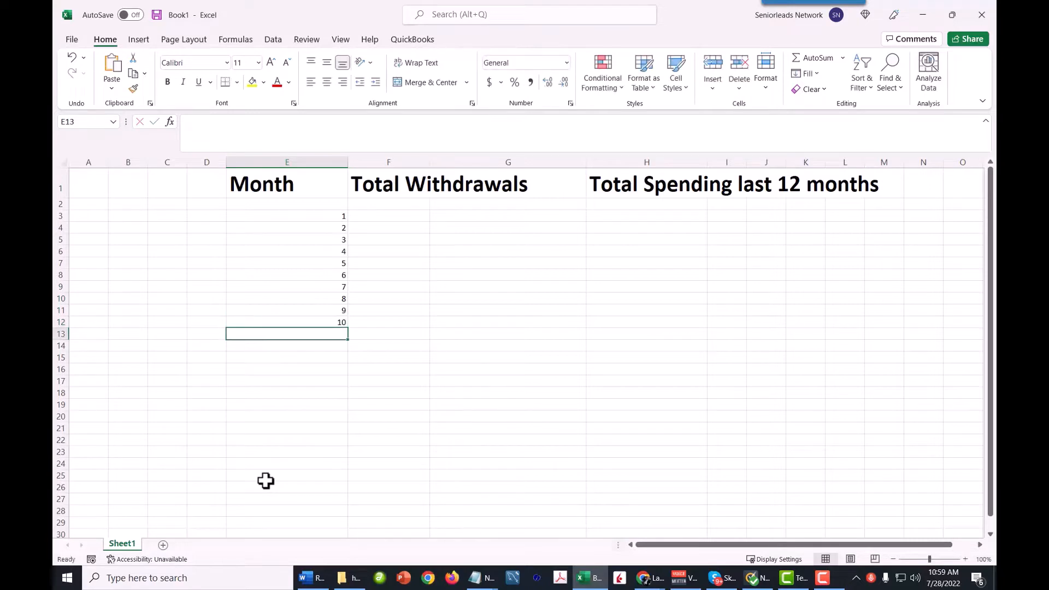
type("11")
key("Return")
type("12")
key("Return")
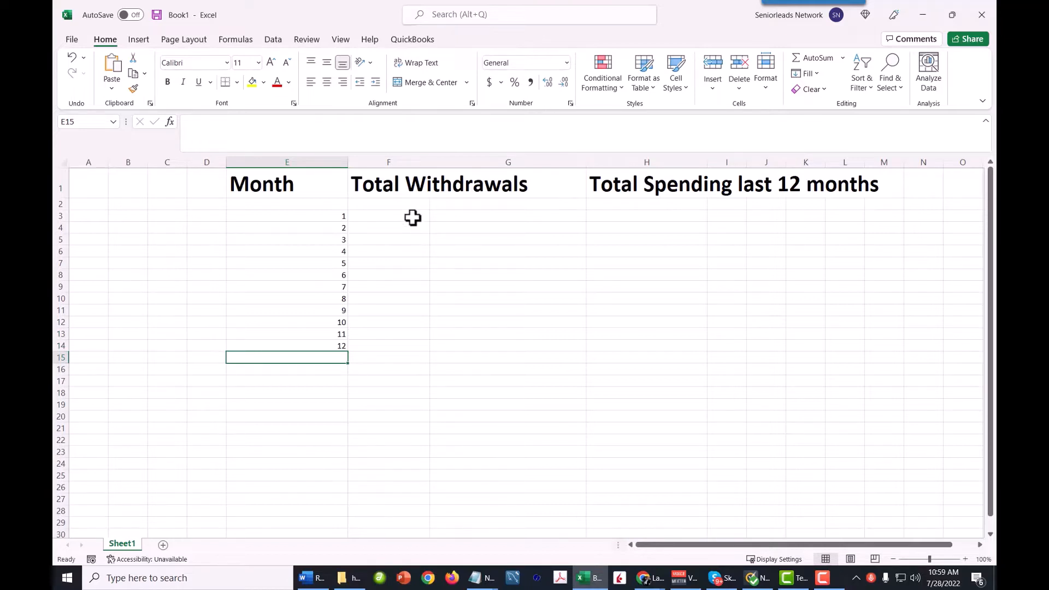
Enter total withdrawals of 3546, 5496, 2499 and 4255 for months 1 to 4 in F3:F6
left_click(414, 216)
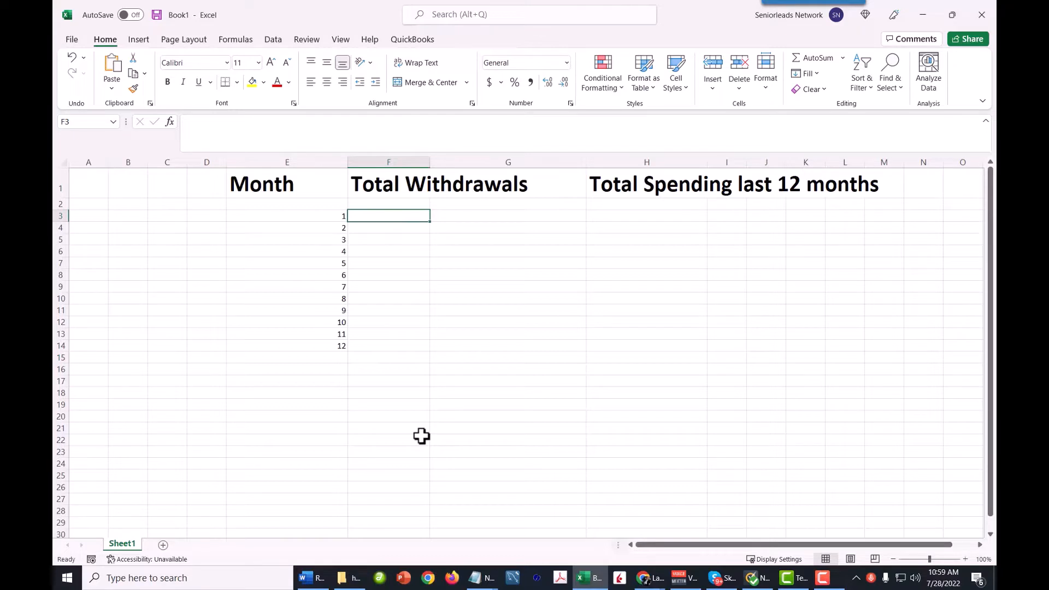
type("3546")
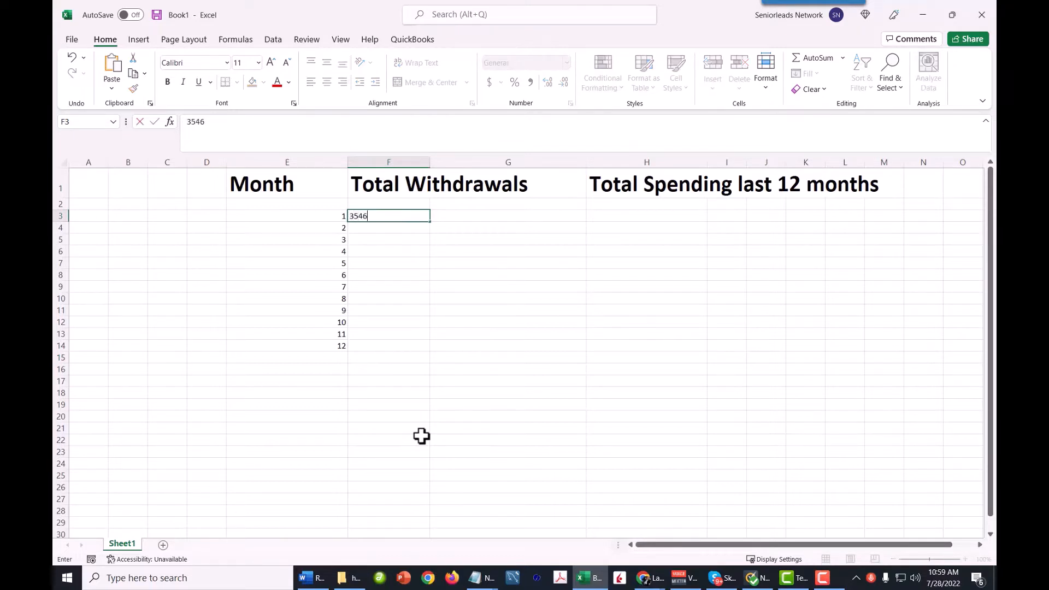
key("Return")
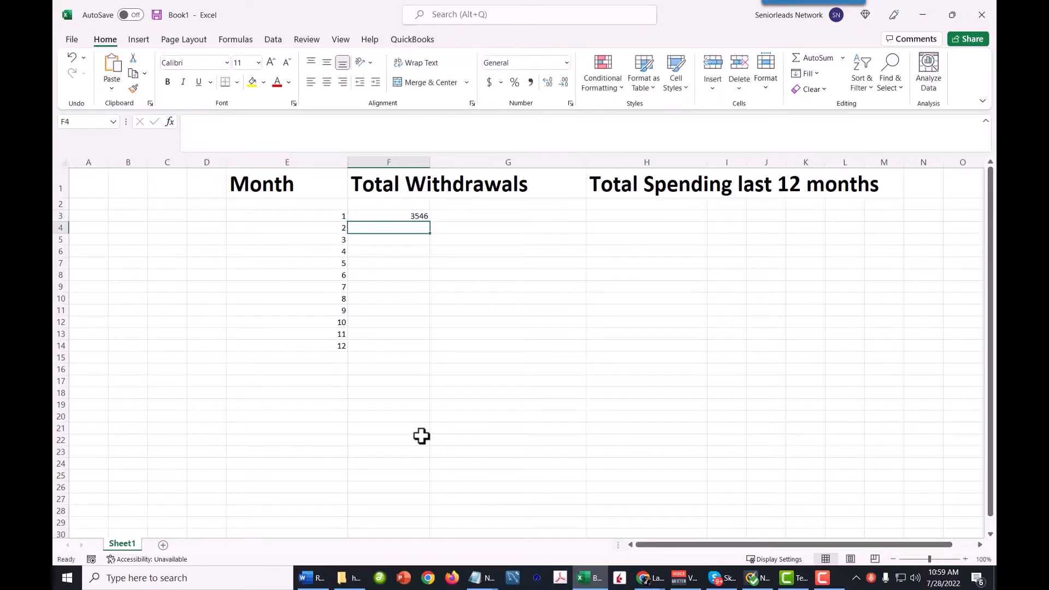
type("5496")
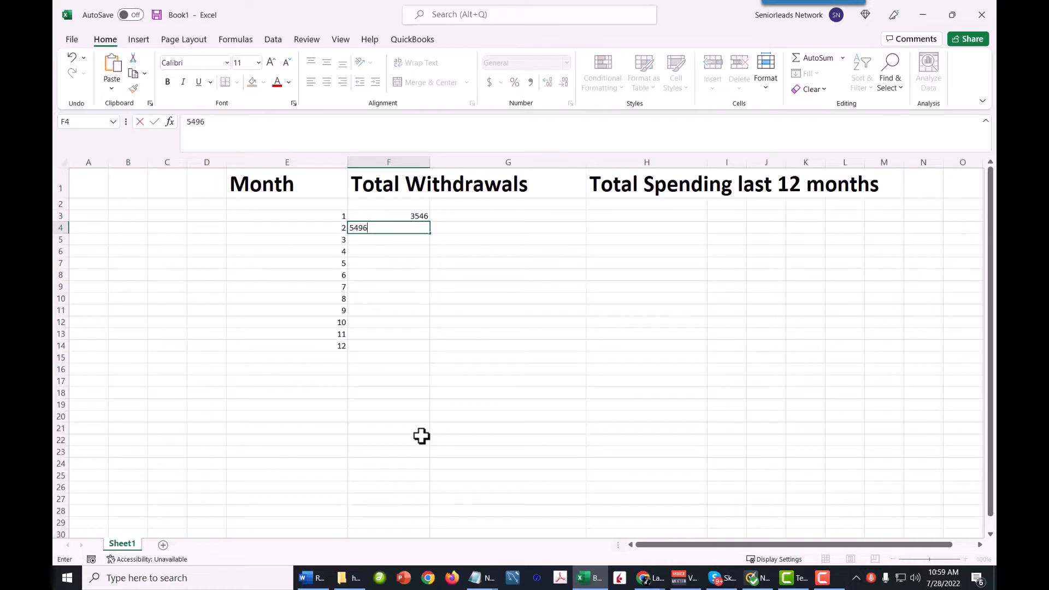
key("Return")
type("2499")
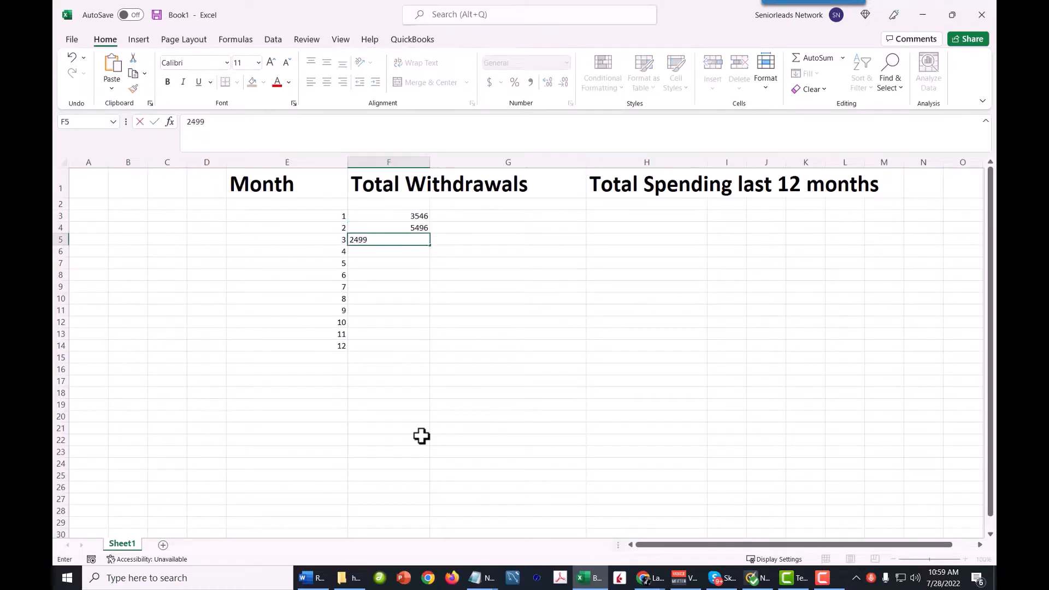
key("Return")
type("4255")
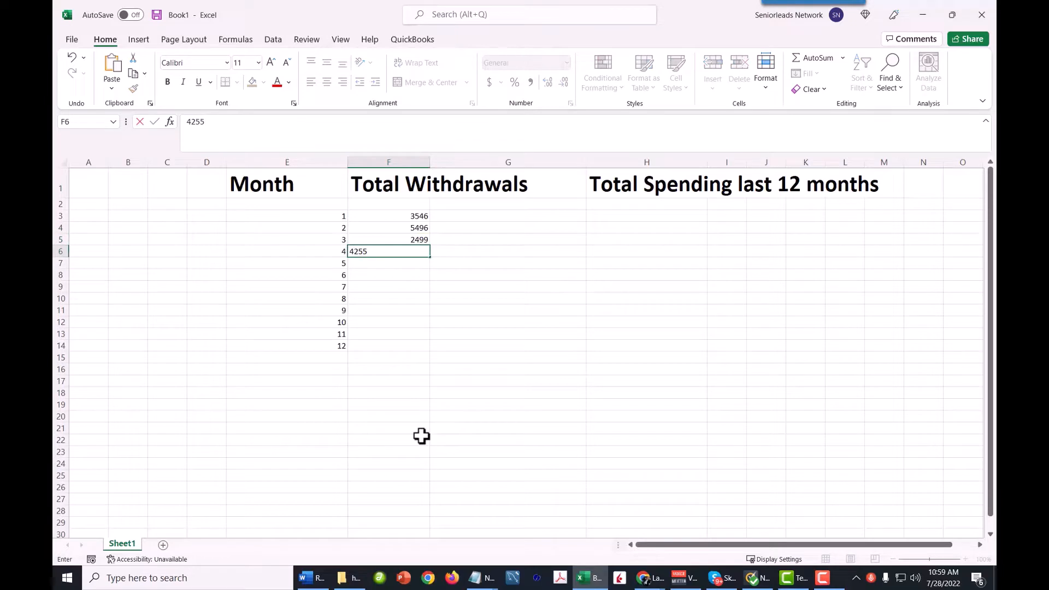
key("Return")
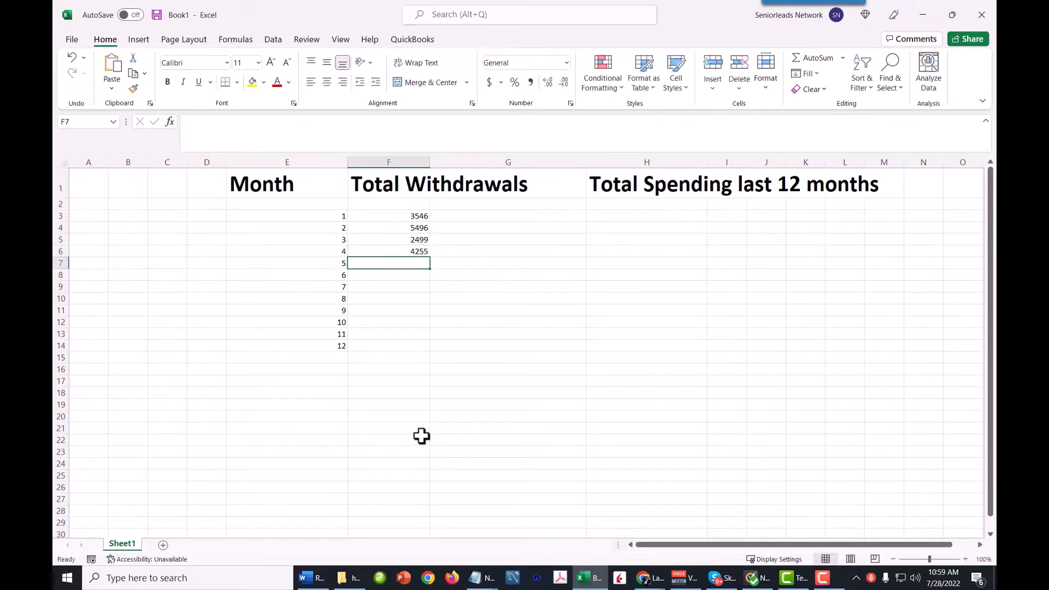
Enter total withdrawals of 4946, 2374, 8244 and 5936 for months 5 to 8 in F7:F10
type("4946")
key("Return")
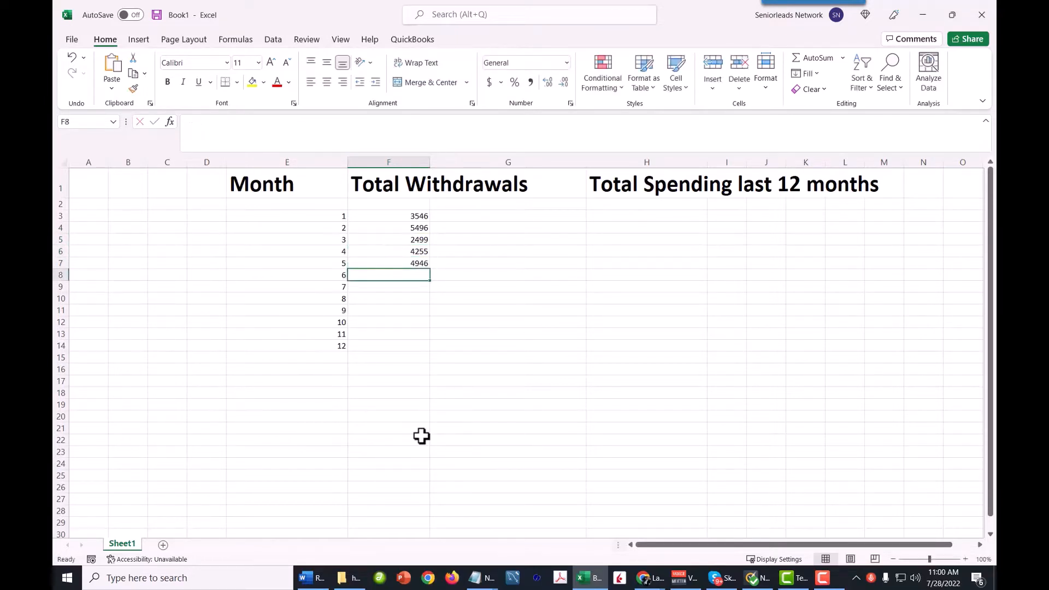
type("2374")
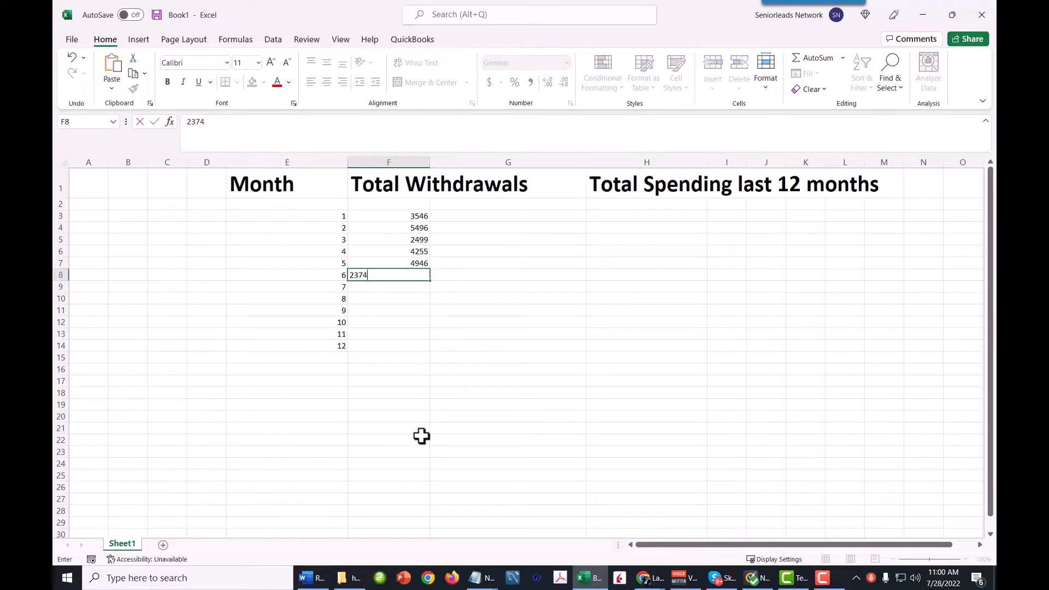
key("Return")
type("82")
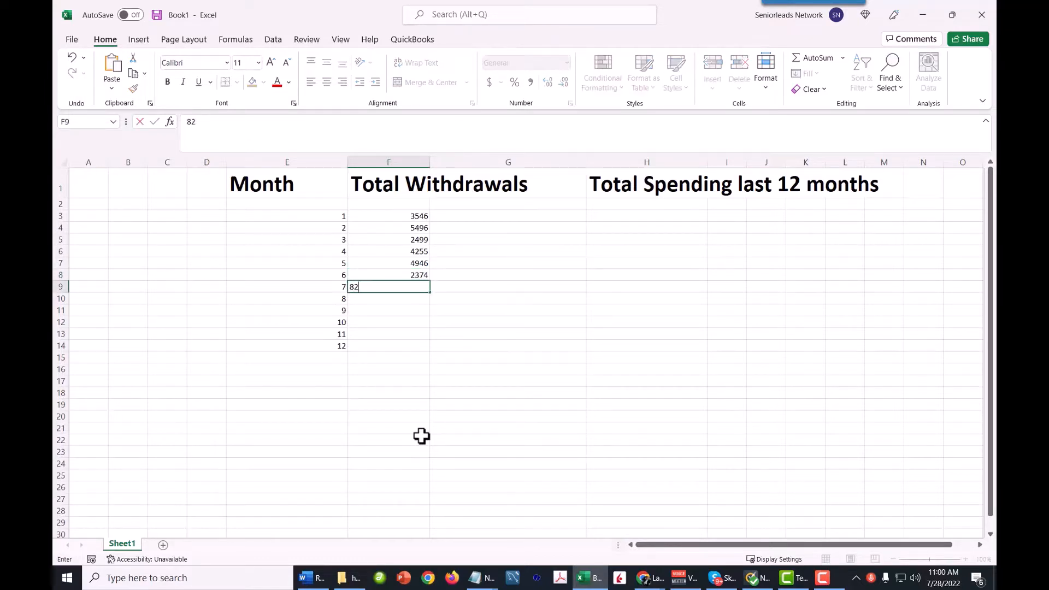
type("44")
key("Return")
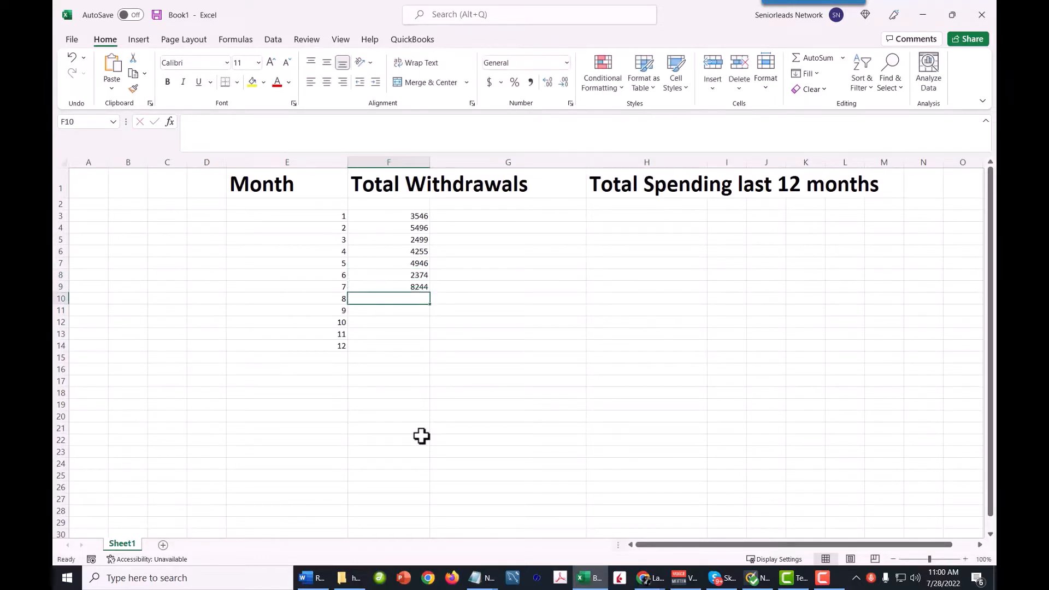
type("5936")
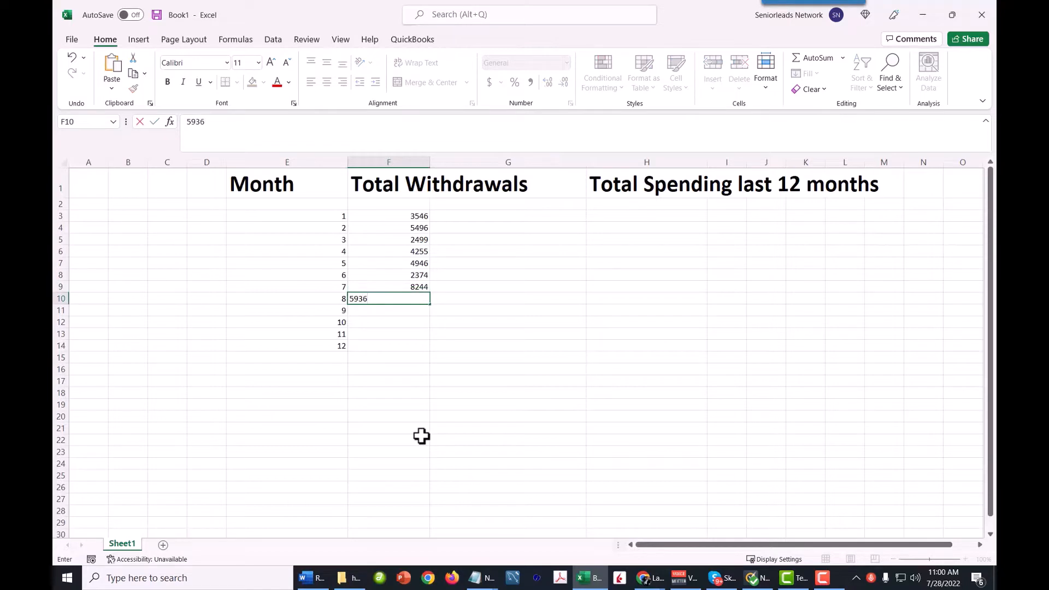
key("Return")
Enter total withdrawals of 2137, 7832, 3561 and 12366 for months 9 to 12 in F11:F14
type("2137")
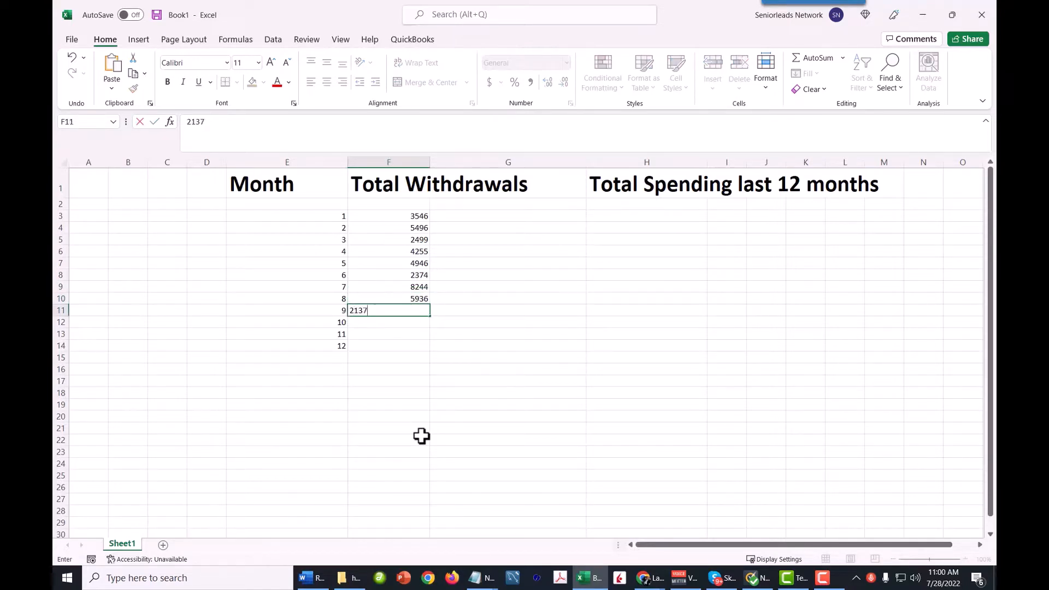
key("Return")
type("7832")
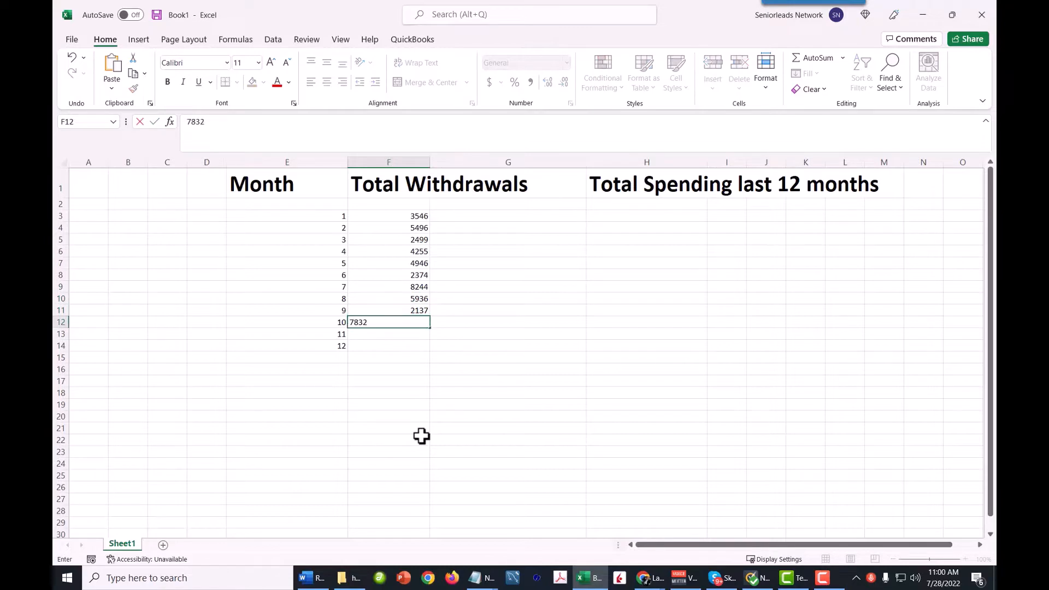
key("Return")
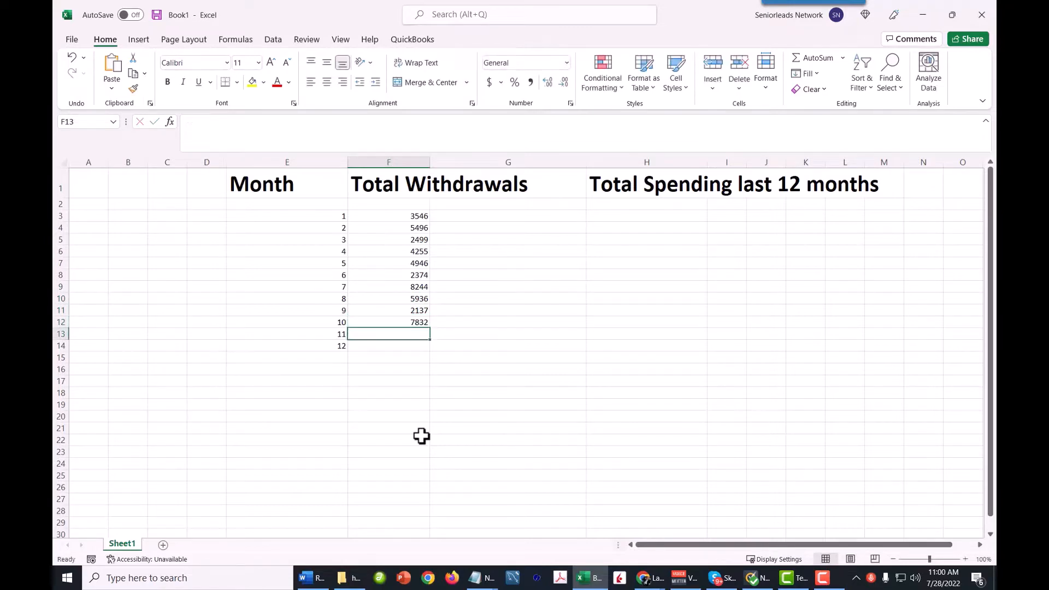
type("3561")
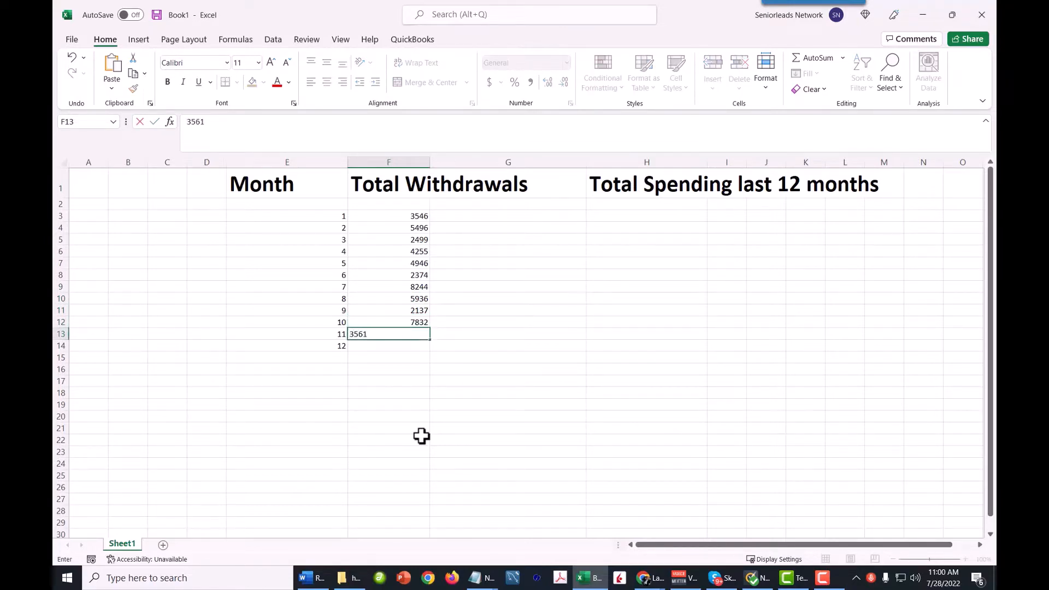
key("Return")
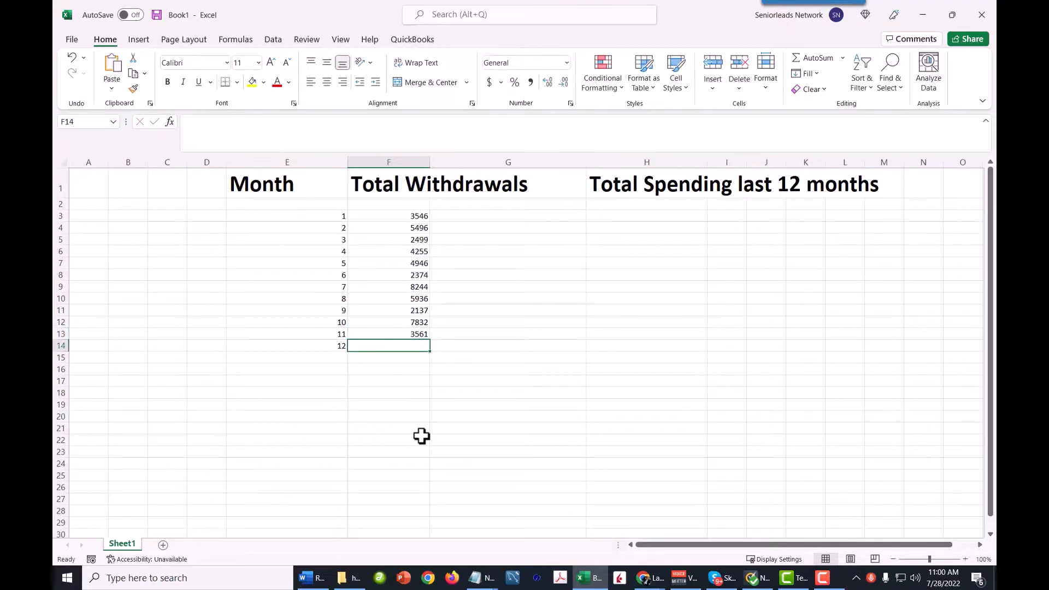
type("12366")
key("Return")
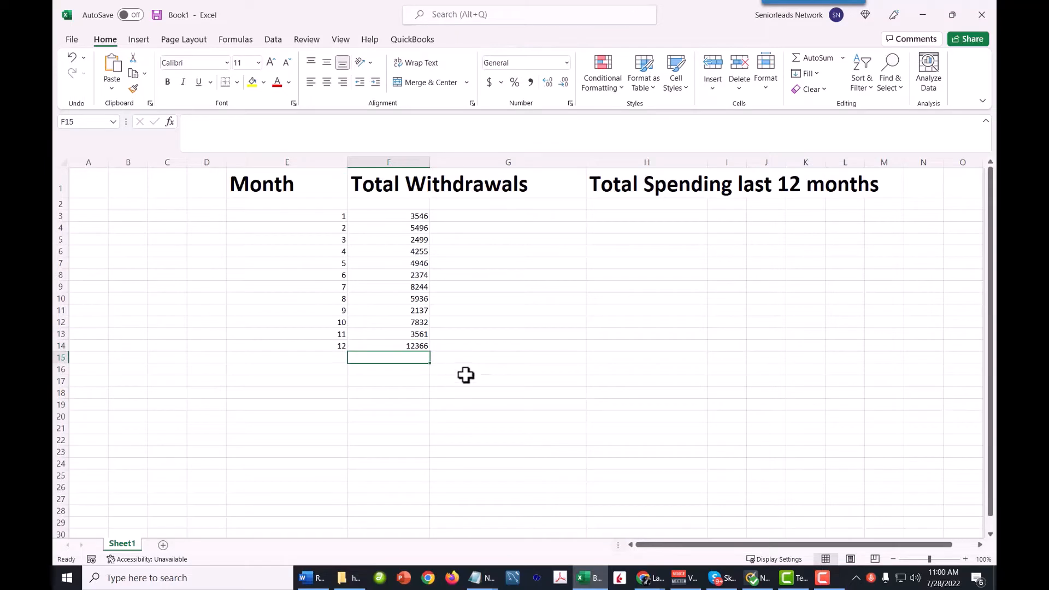
left_click(626, 358)
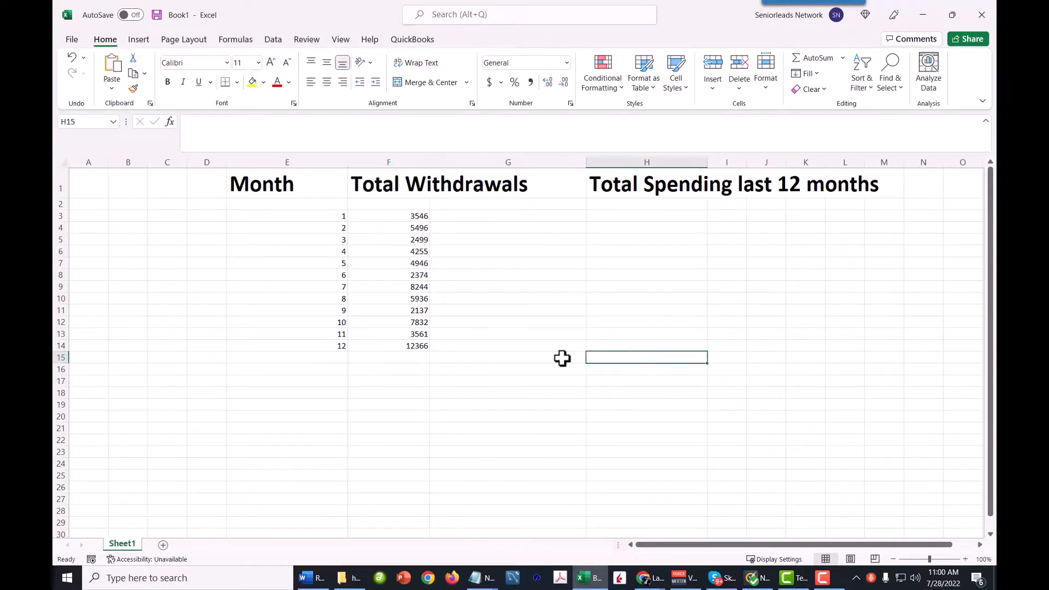
left_click(622, 346)
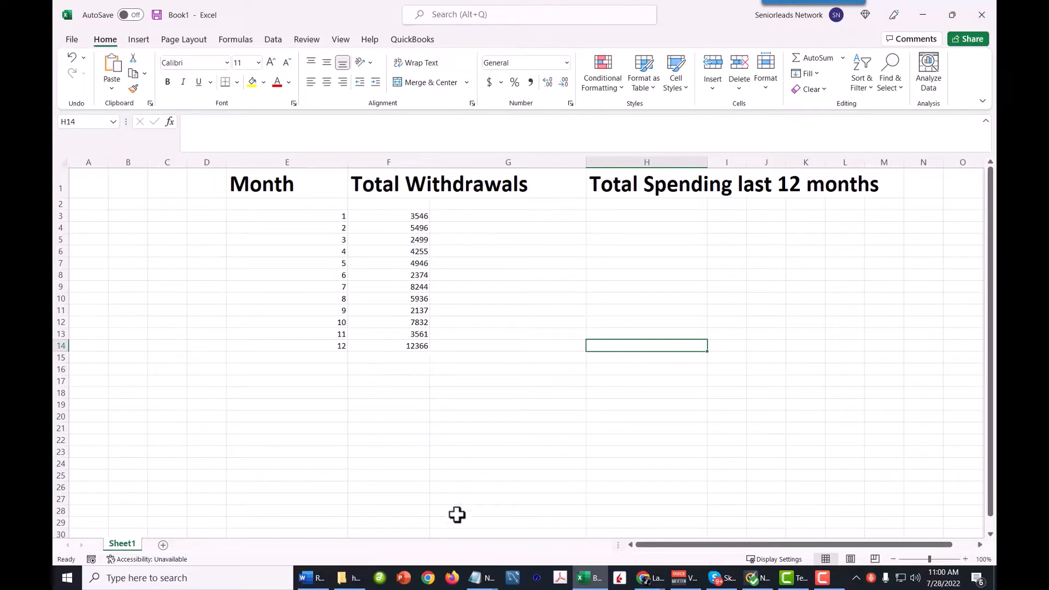
mouse_move(481, 578)
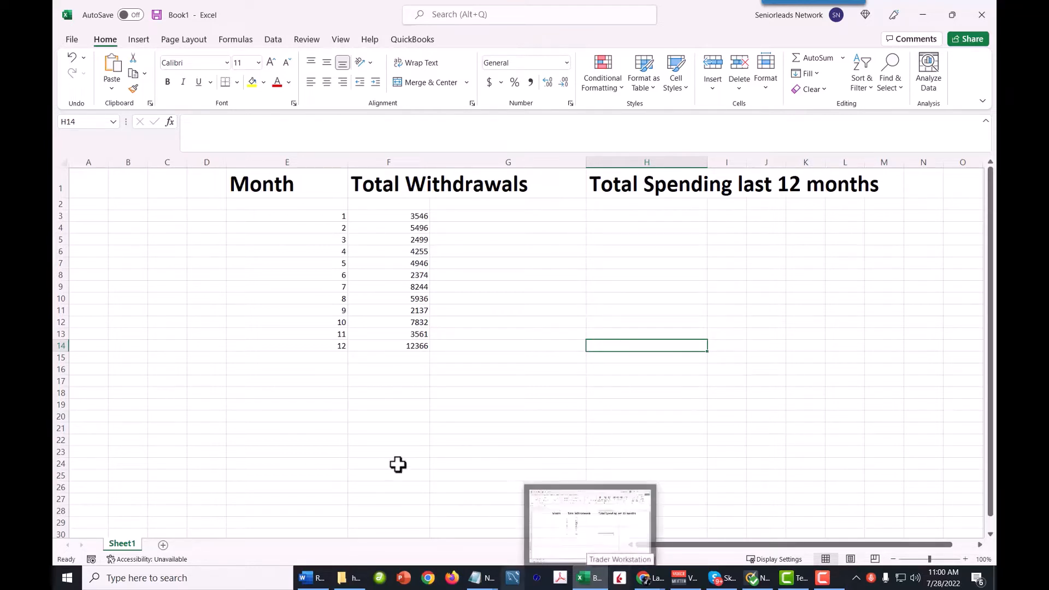
left_click(419, 217)
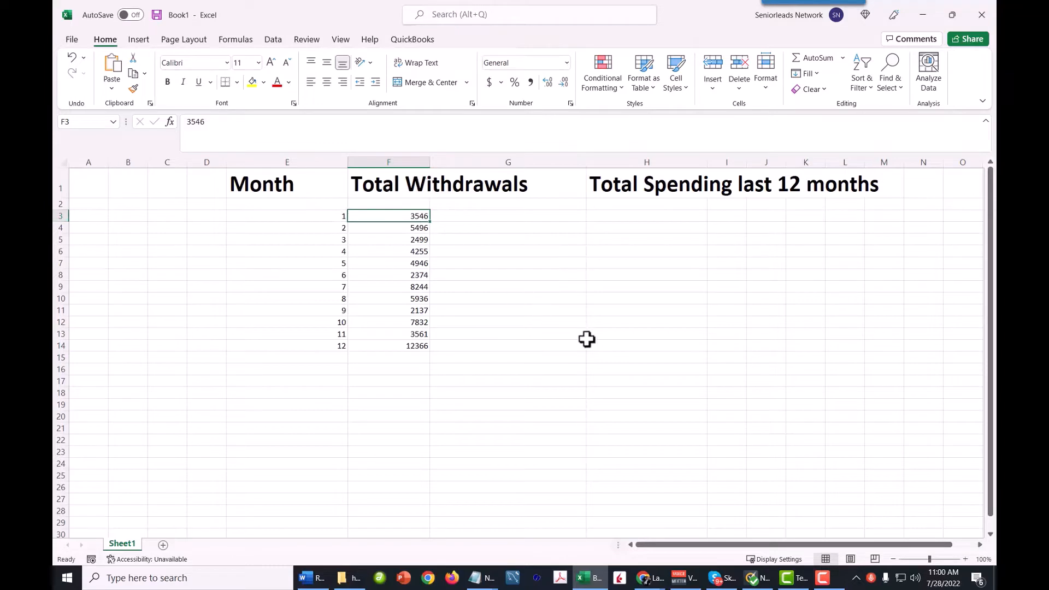
left_click(615, 334)
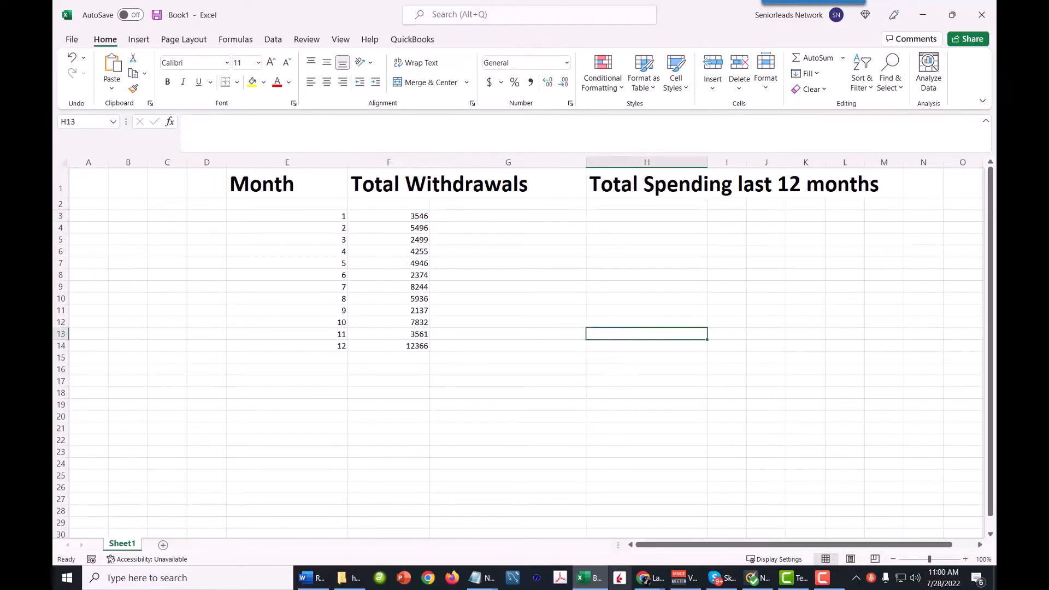
type("+f3")
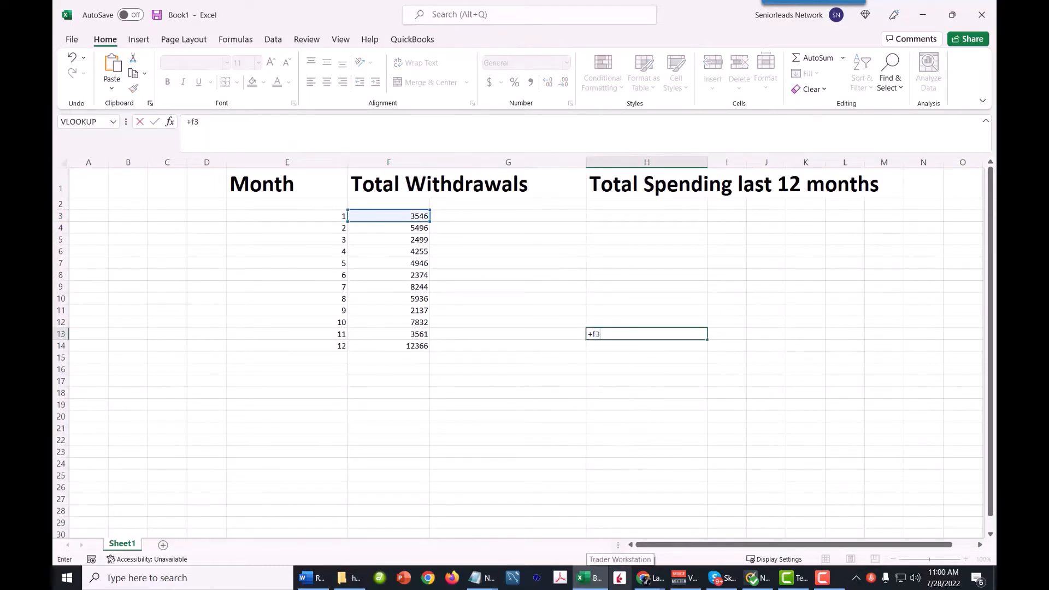
type("+f4/12")
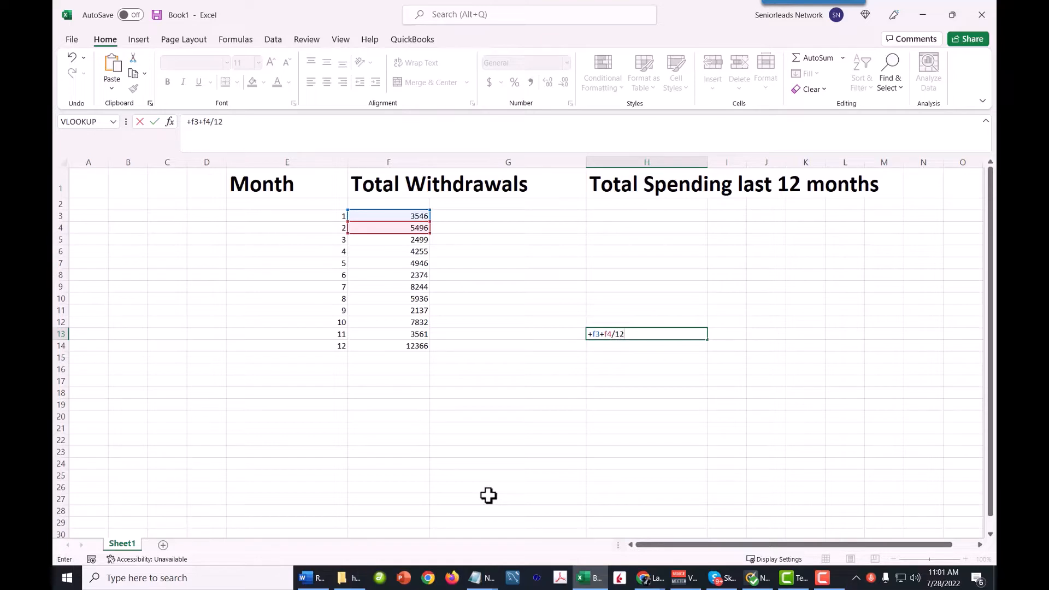
key("BackSpace")
key("BackSpace")
key("BackSpace")
key("BackSpace")
key("BackSpace")
key("BackSpace")
key("BackSpace")
key("BackSpace")
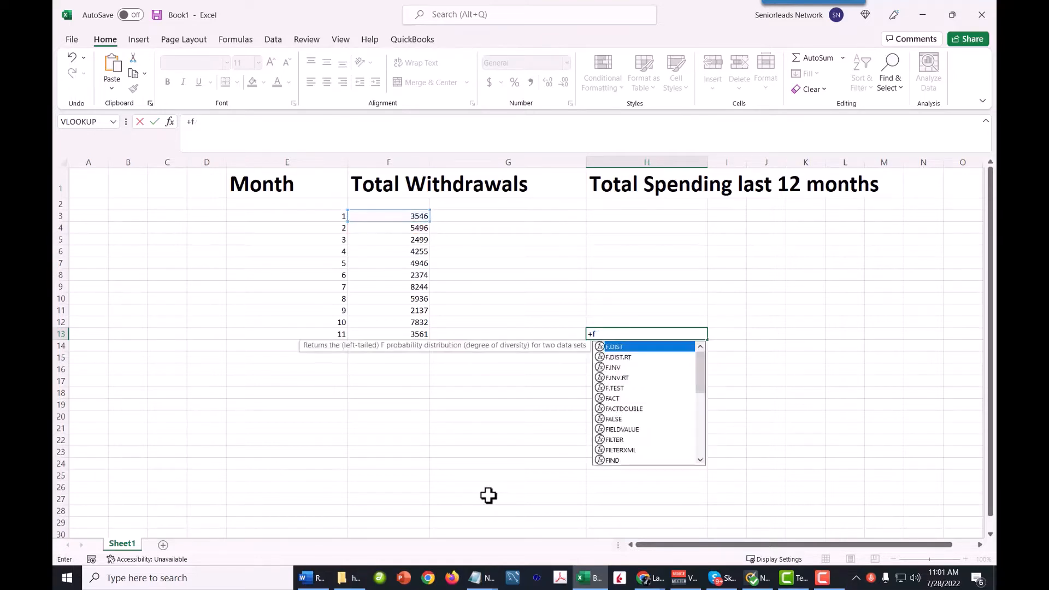
key("Escape")
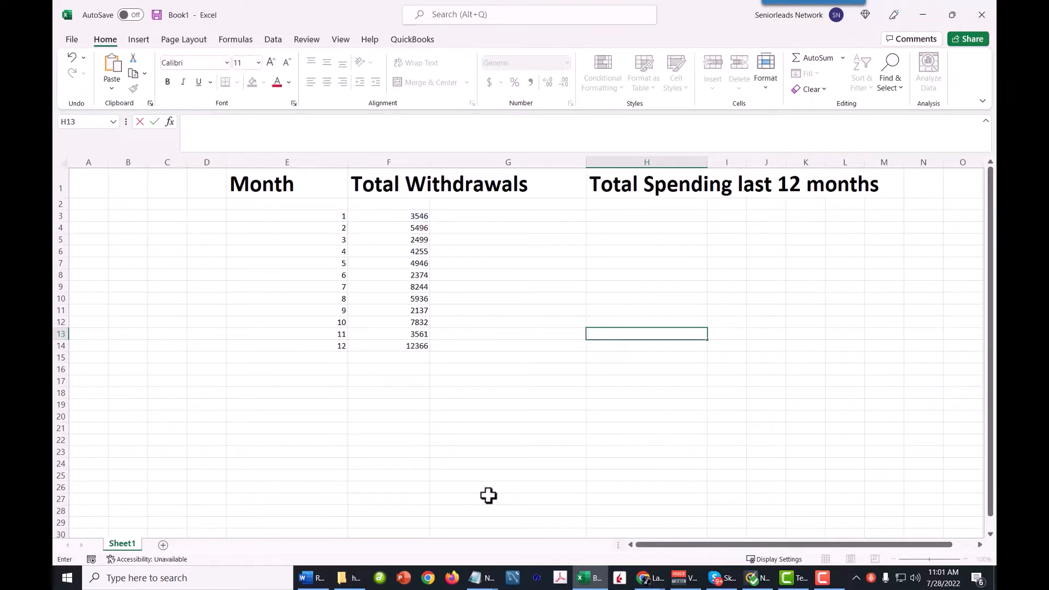
left_click(236, 39)
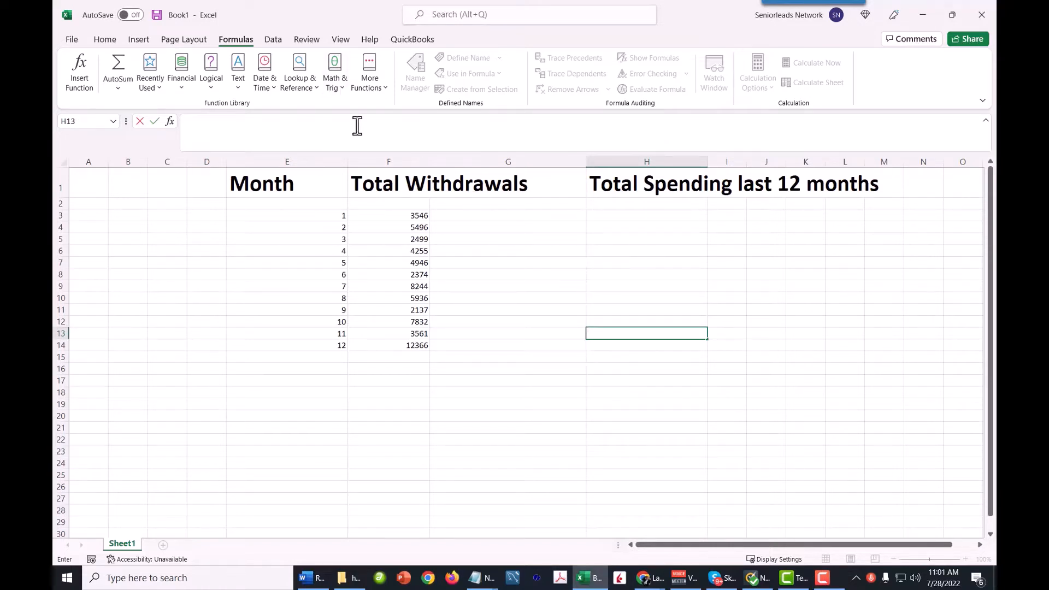
left_click(343, 86)
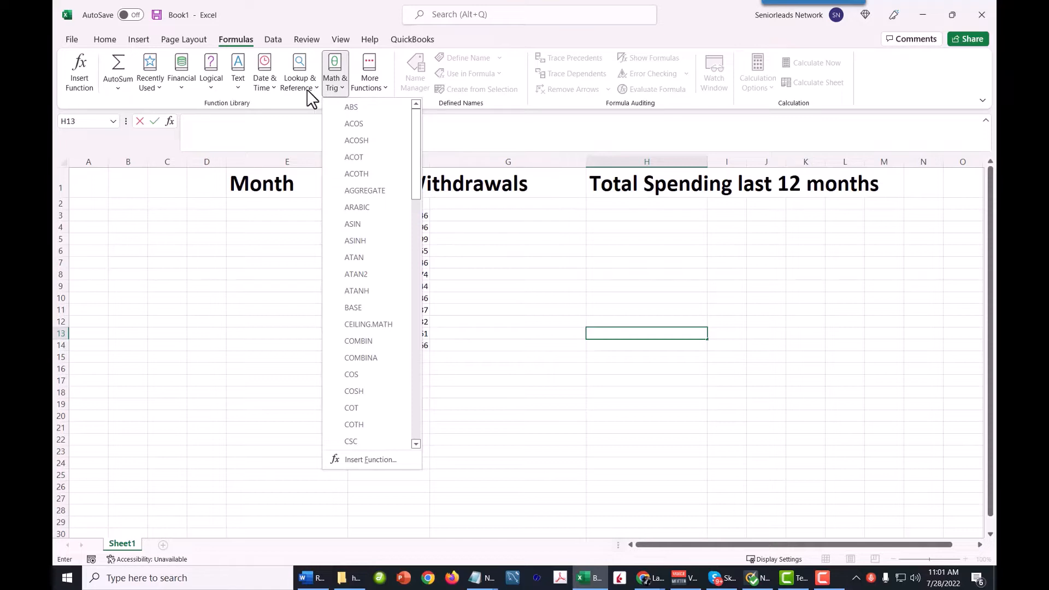
left_click(618, 347)
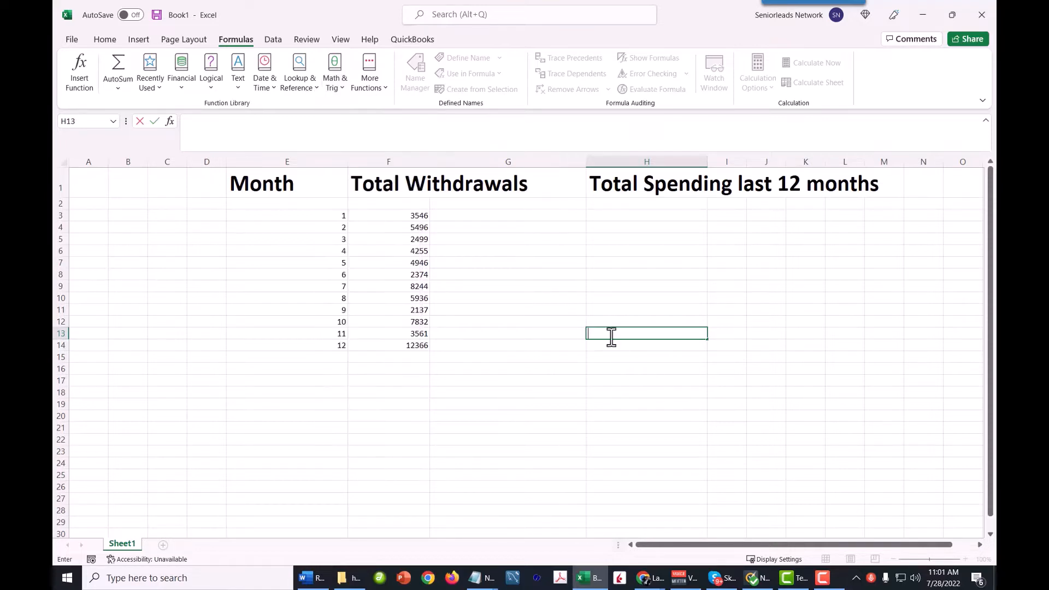
Enter an AVERAGE formula in H13 covering the twelve withdrawals in F3 through F14
type("a")
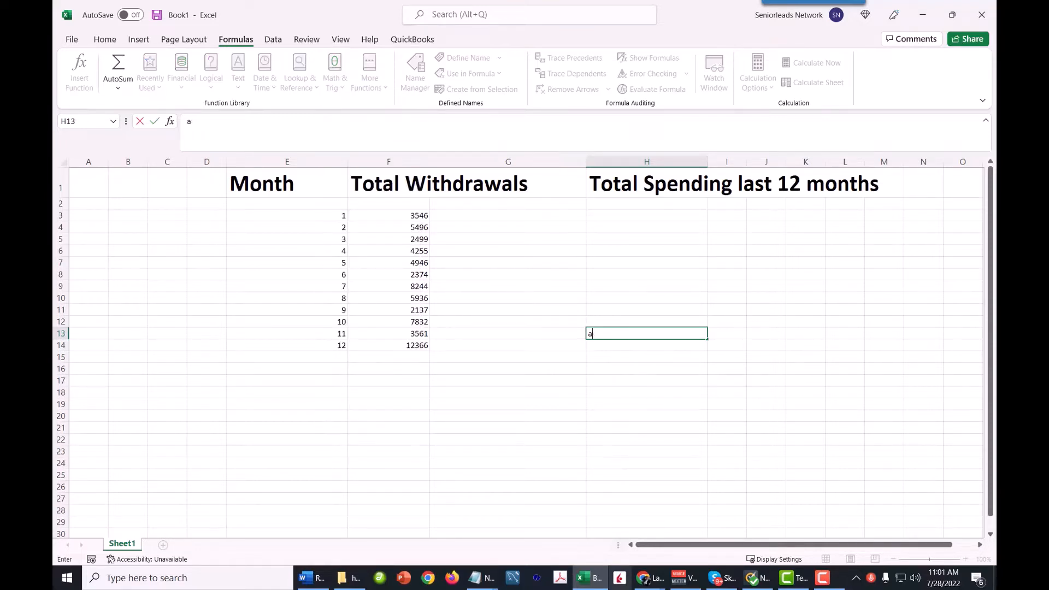
type("=av")
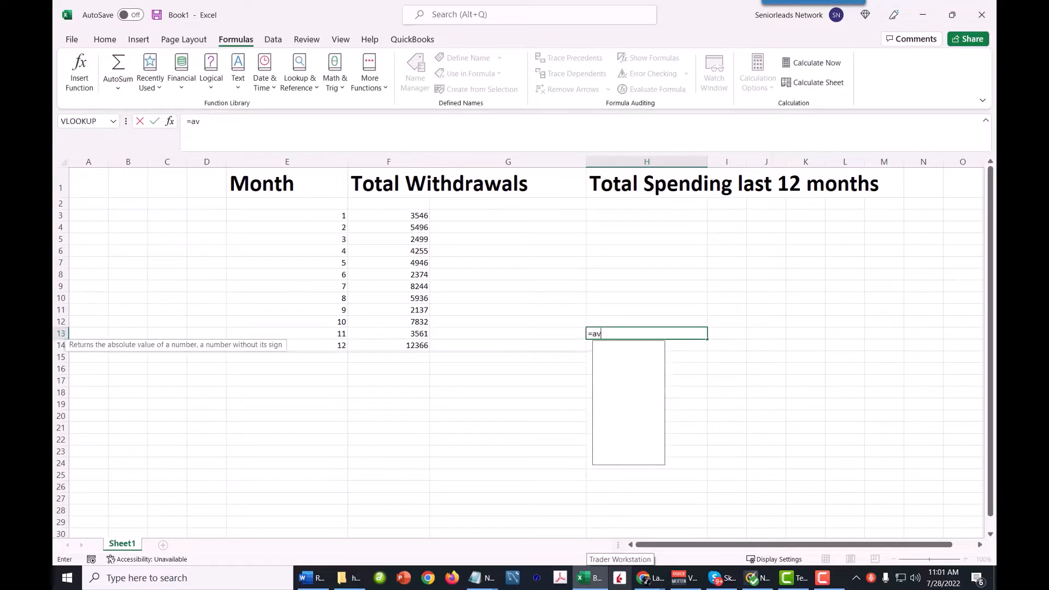
type("erage(")
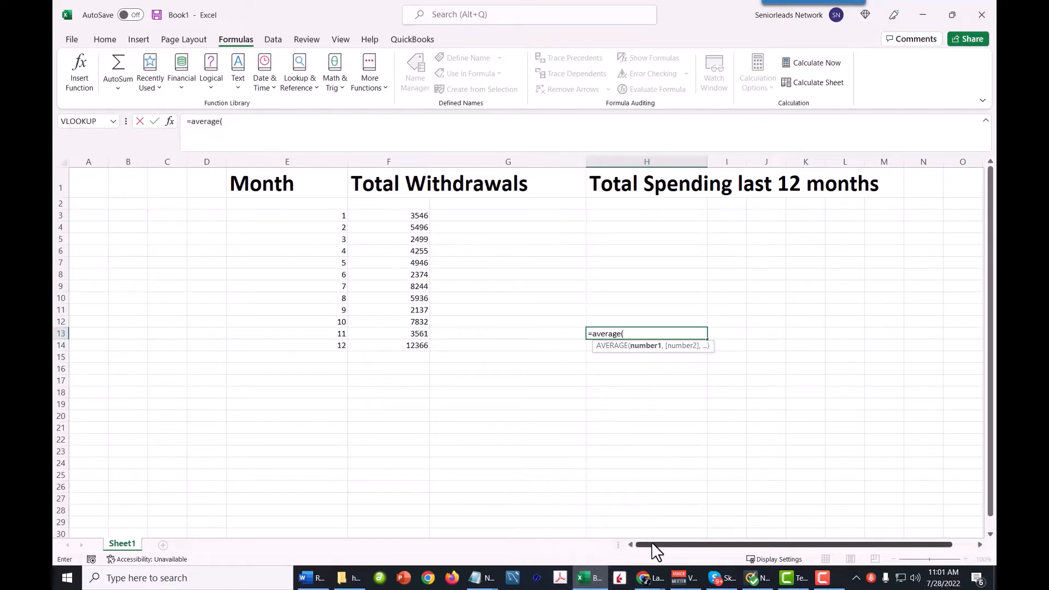
type("f3..f13")
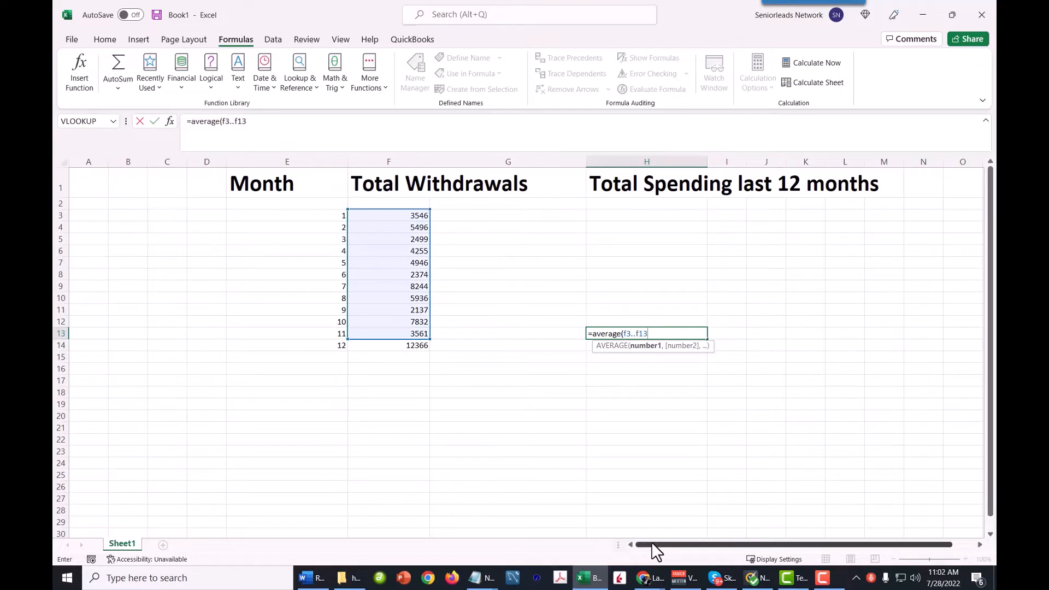
key("BackSpace")
type("4)")
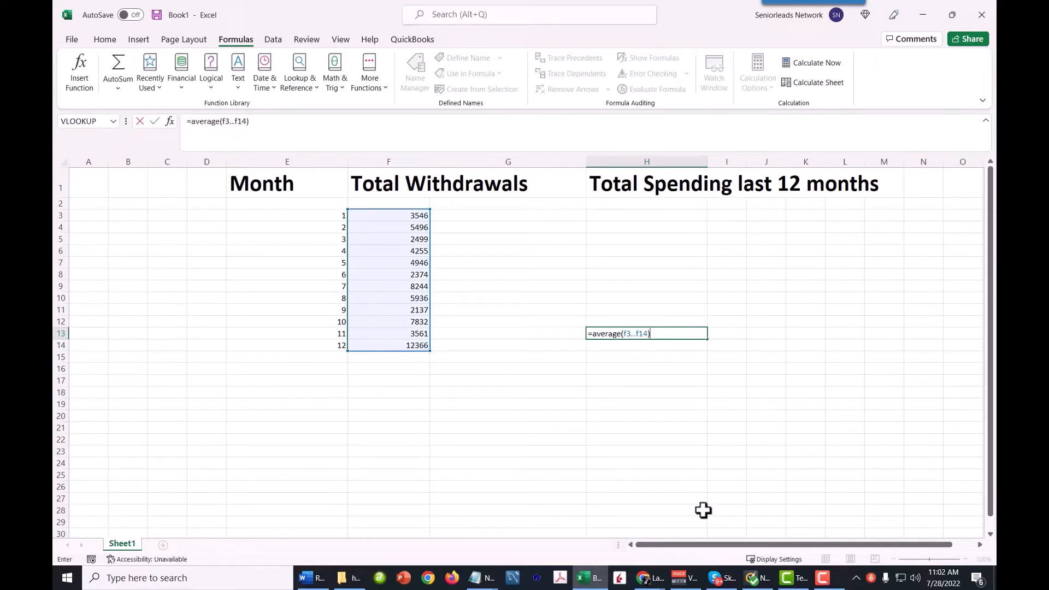
left_click(625, 334)
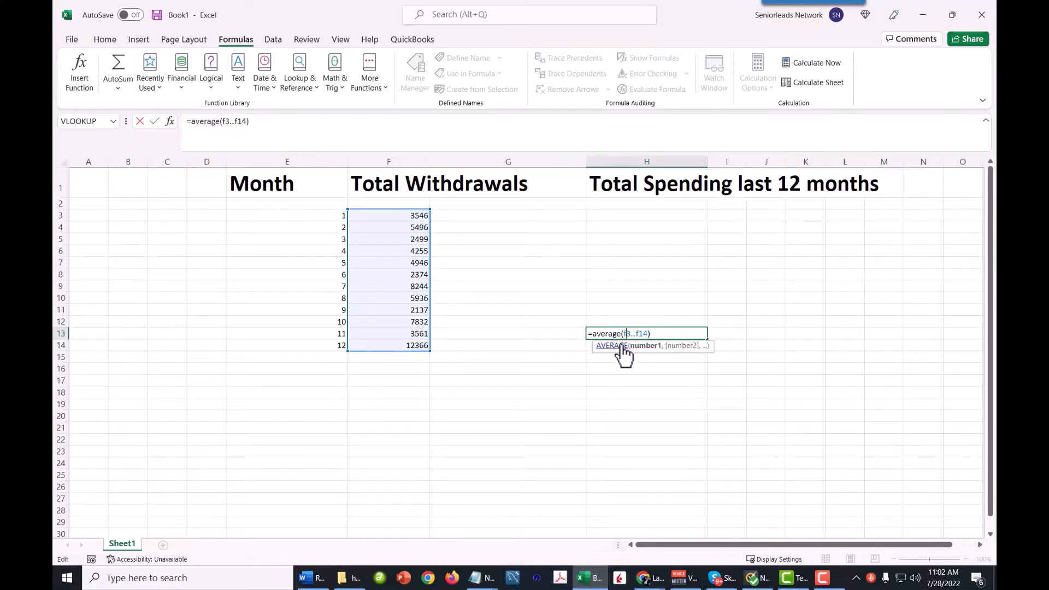
key("Return")
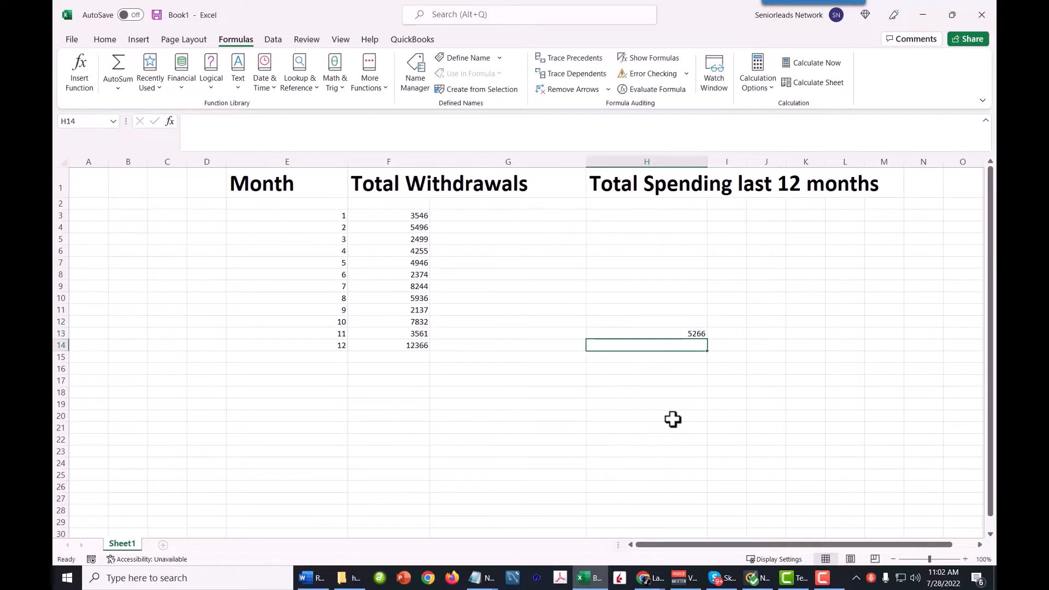
Move the average formula from H13 to H14 so it sits on the month 12 row
left_click(699, 334)
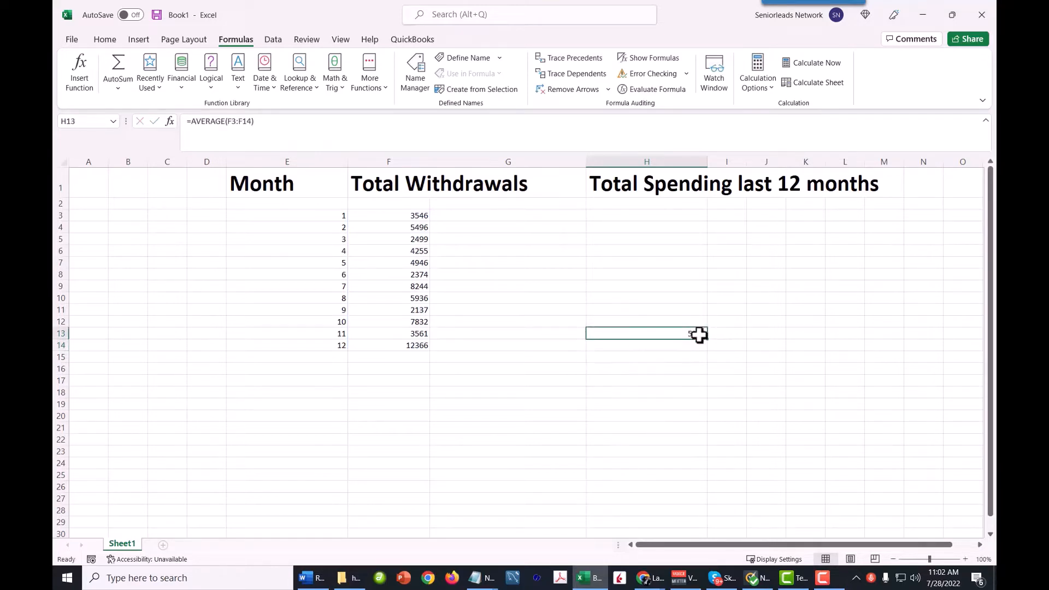
left_click_drag(700, 335, 706, 355)
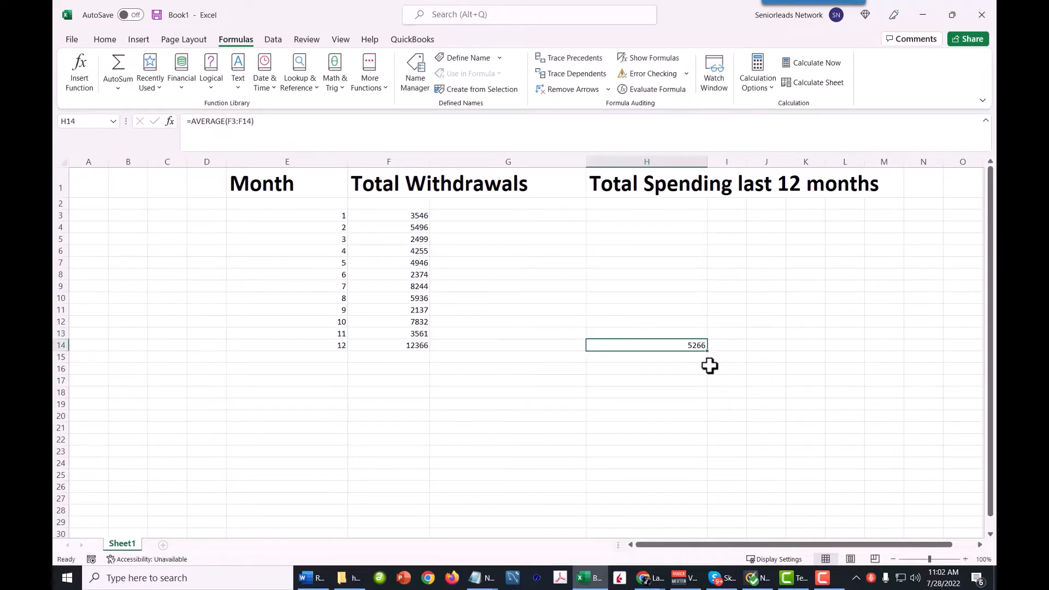
left_click(710, 367)
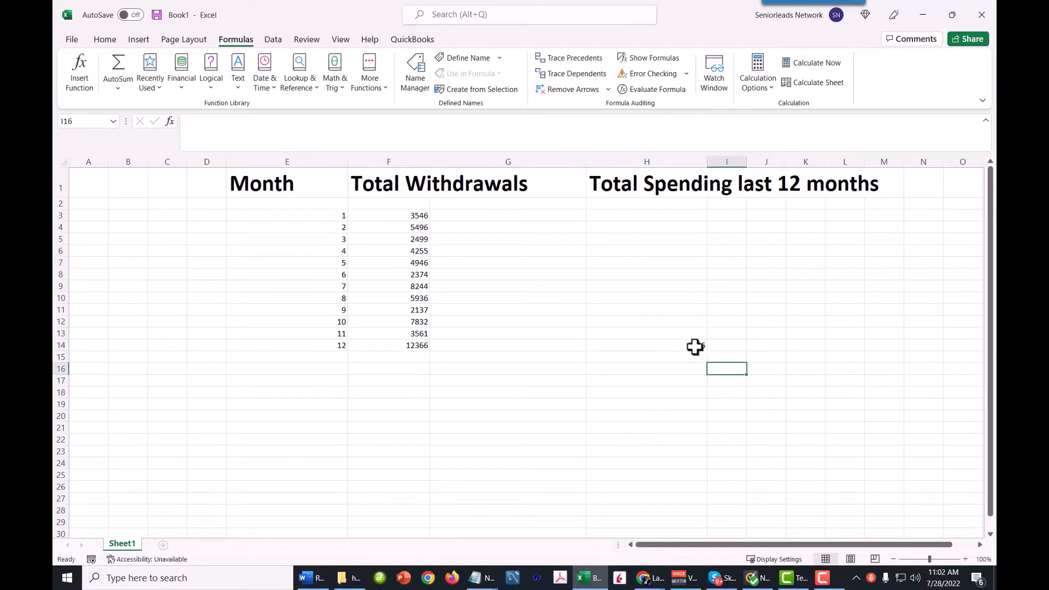
mouse_move(757, 578)
mouse_move(648, 579)
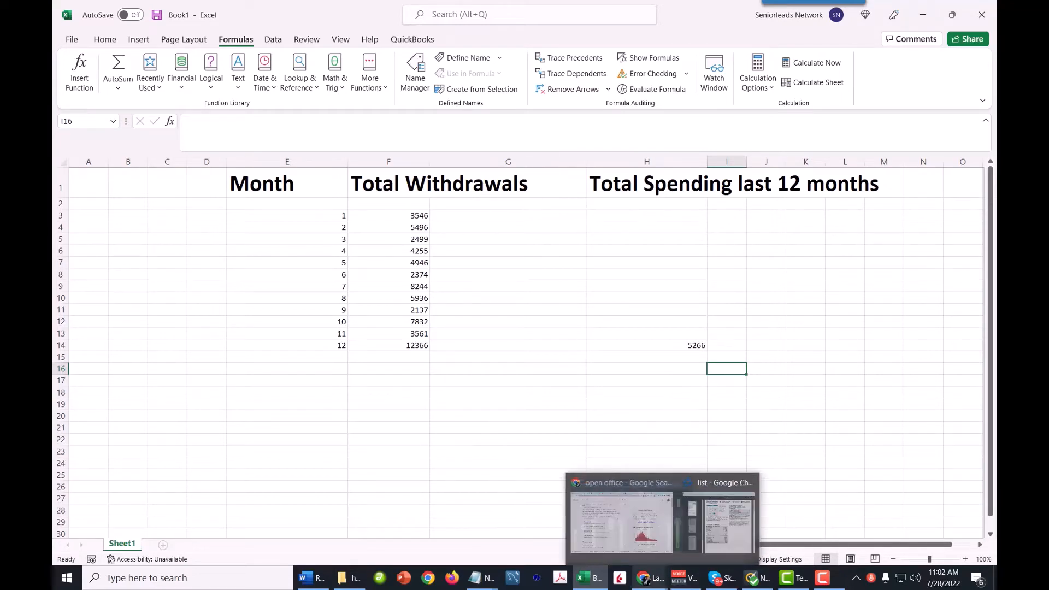
left_click(890, 442)
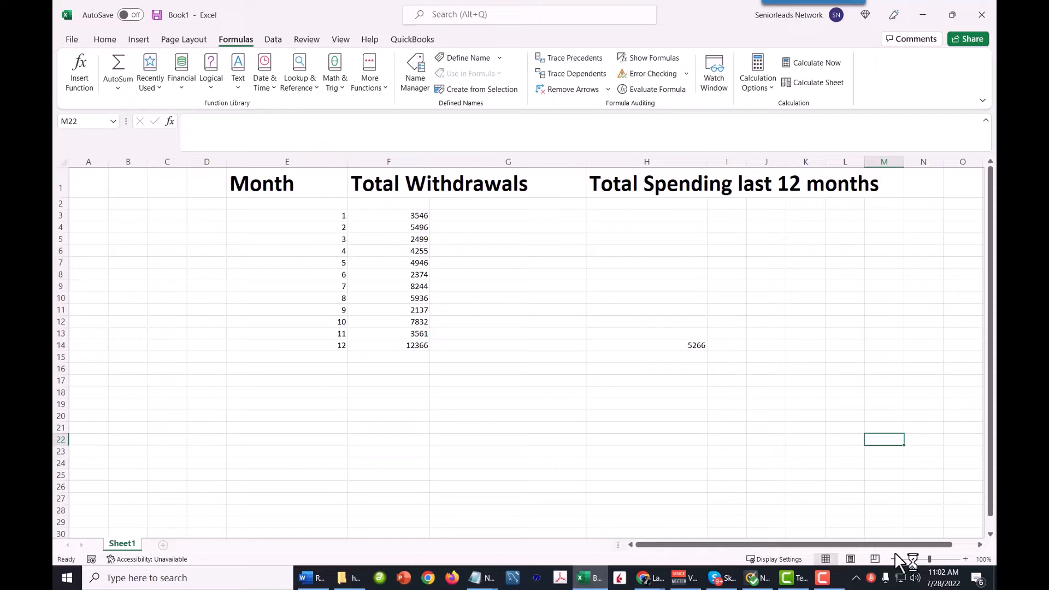
Add month 13 in E15 with total withdrawals of 9398 in F15
left_click(344, 356)
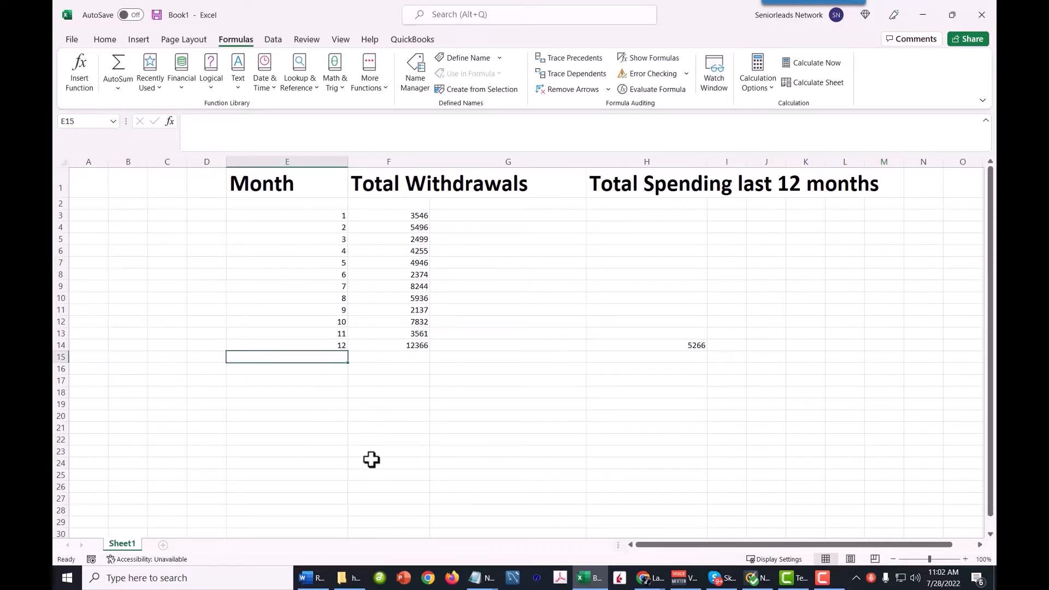
type("13")
key("Tab")
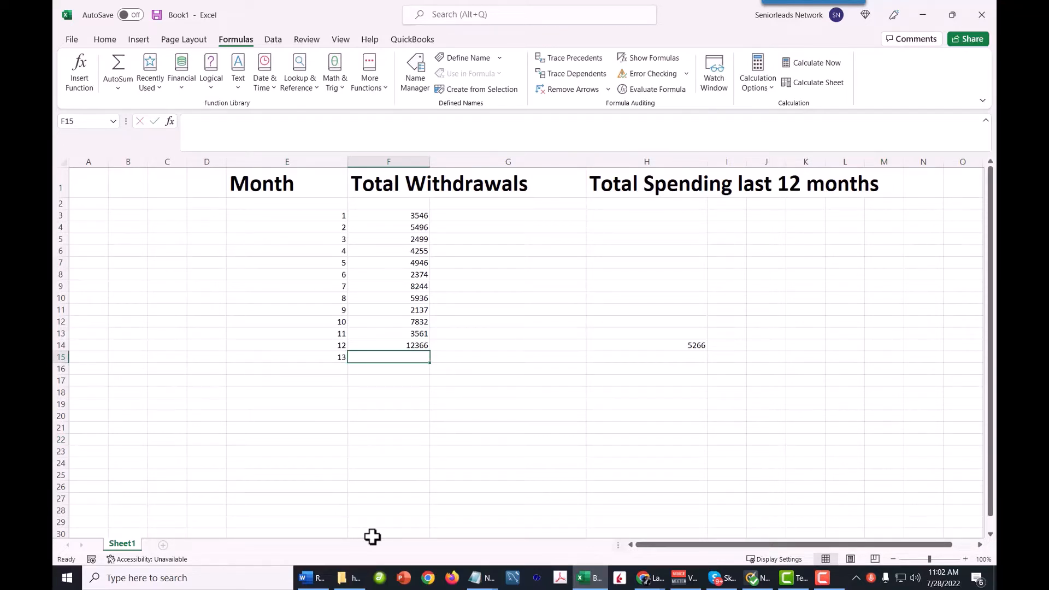
type("9398")
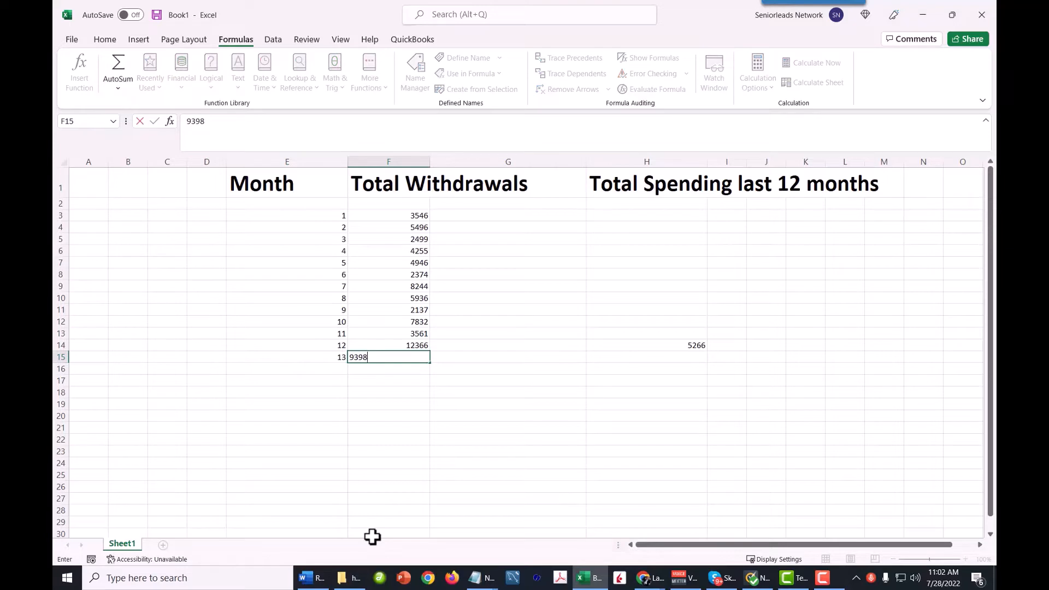
key("Return")
Enter further total withdrawals of 3205, 8976, 5342 and 7522 in F16:F19
type("3205")
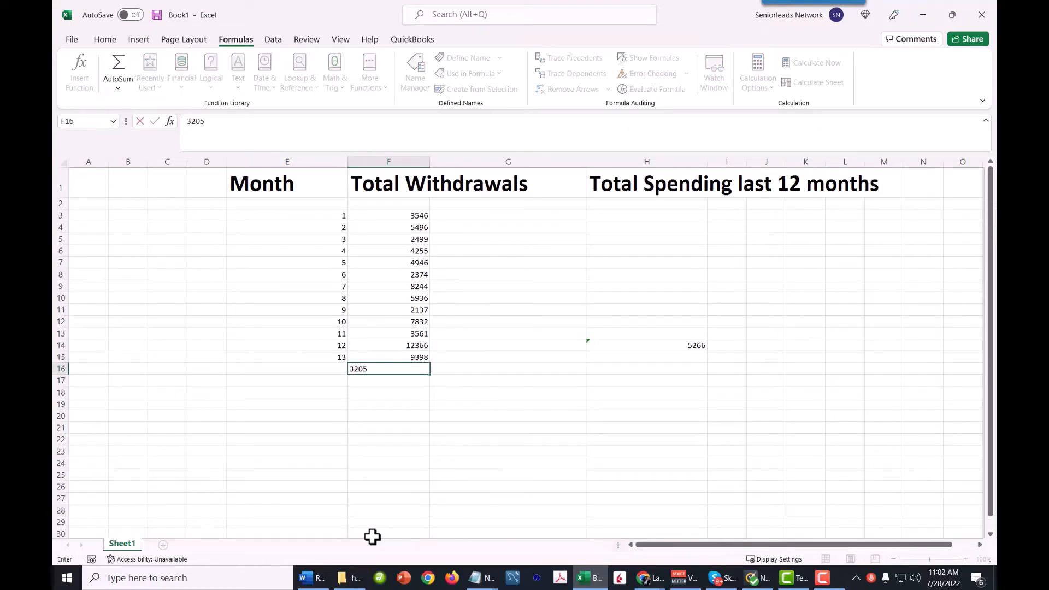
key("Return")
type("8976")
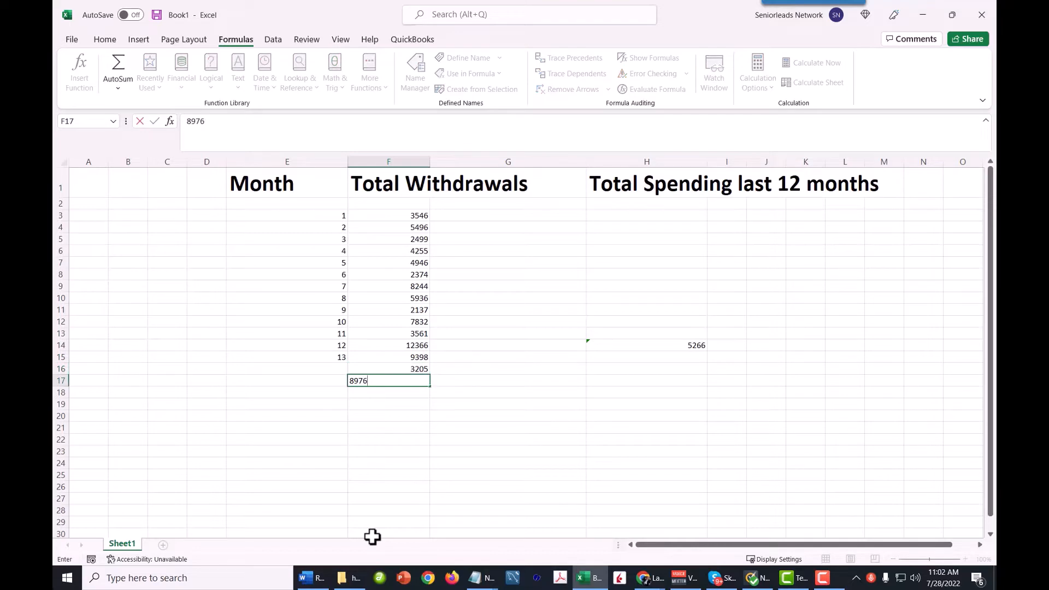
key("Return")
type("5342")
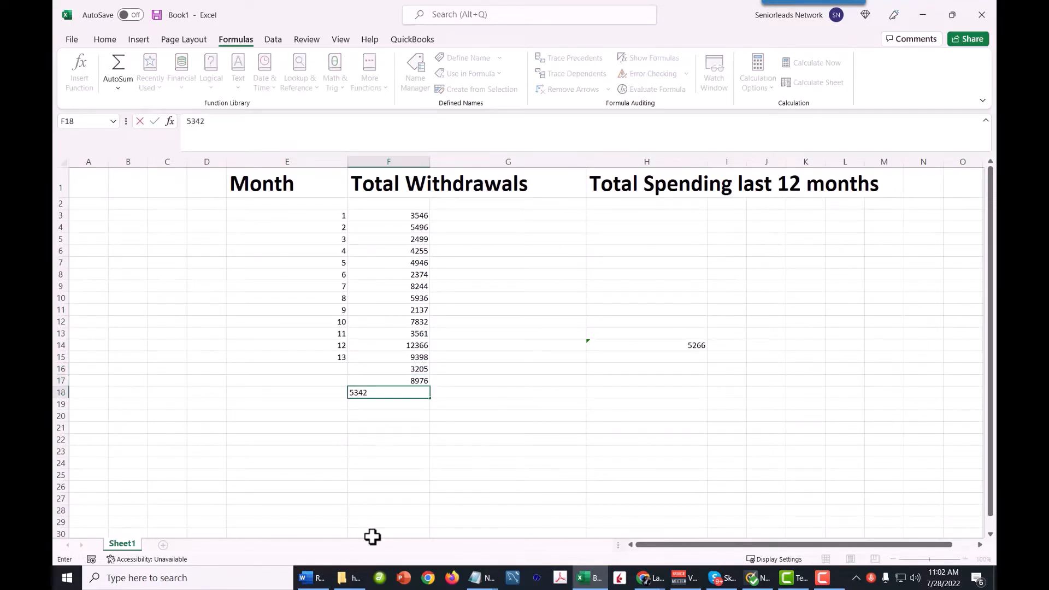
key("Return")
type("7522")
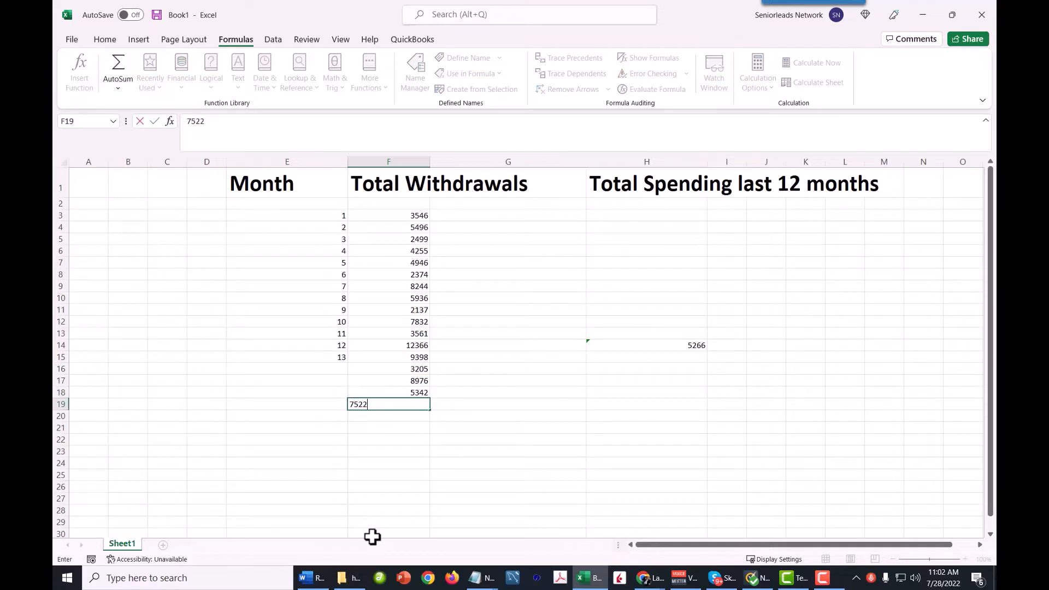
key("Return")
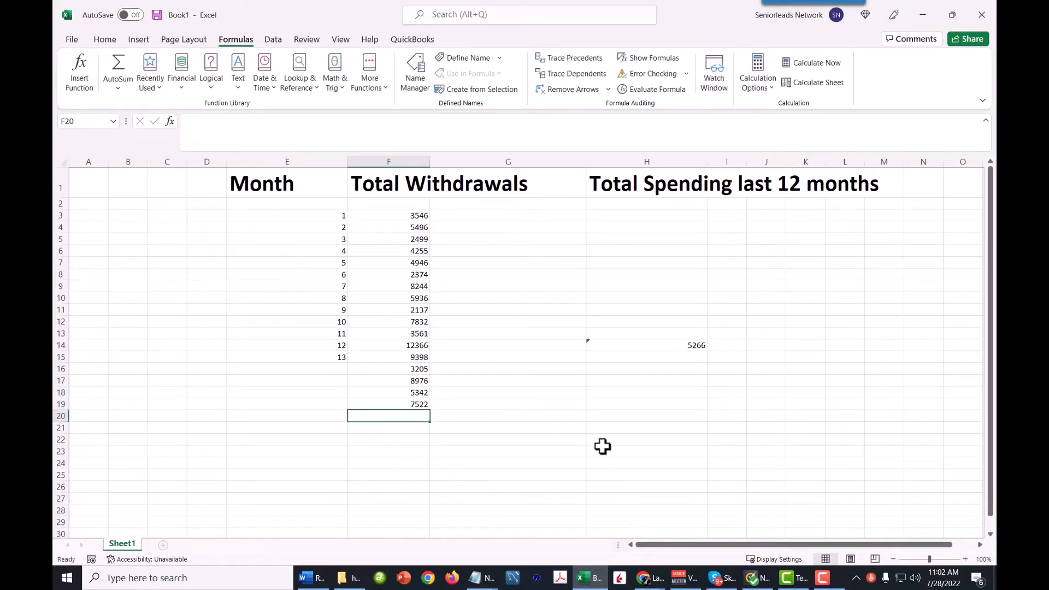
Enter the month numbers 14 to 17 in E16:E19 beside the new withdrawals
left_click(340, 370)
type("14")
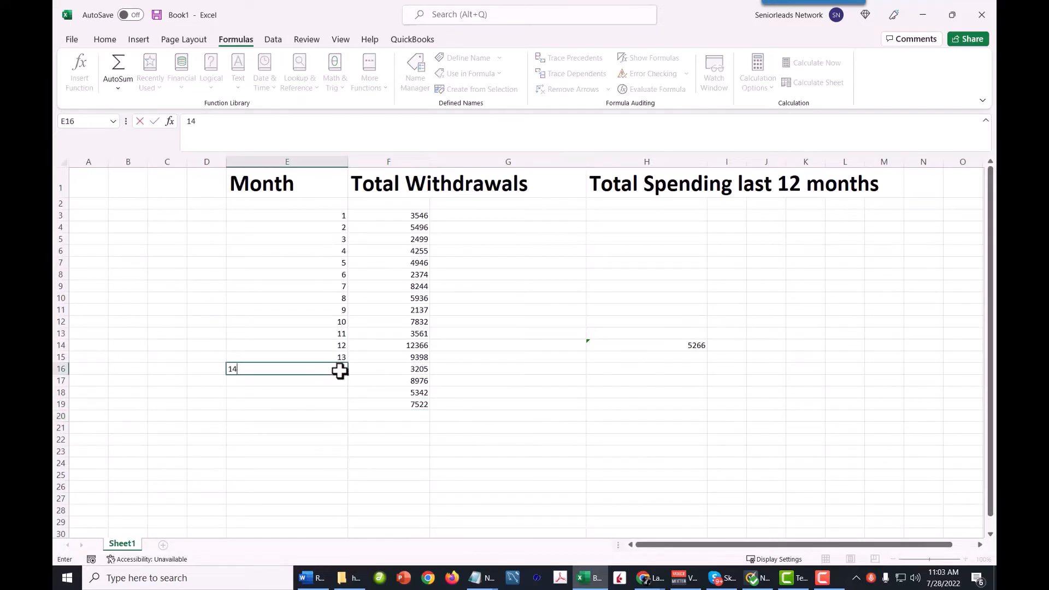
key("Return")
type("15")
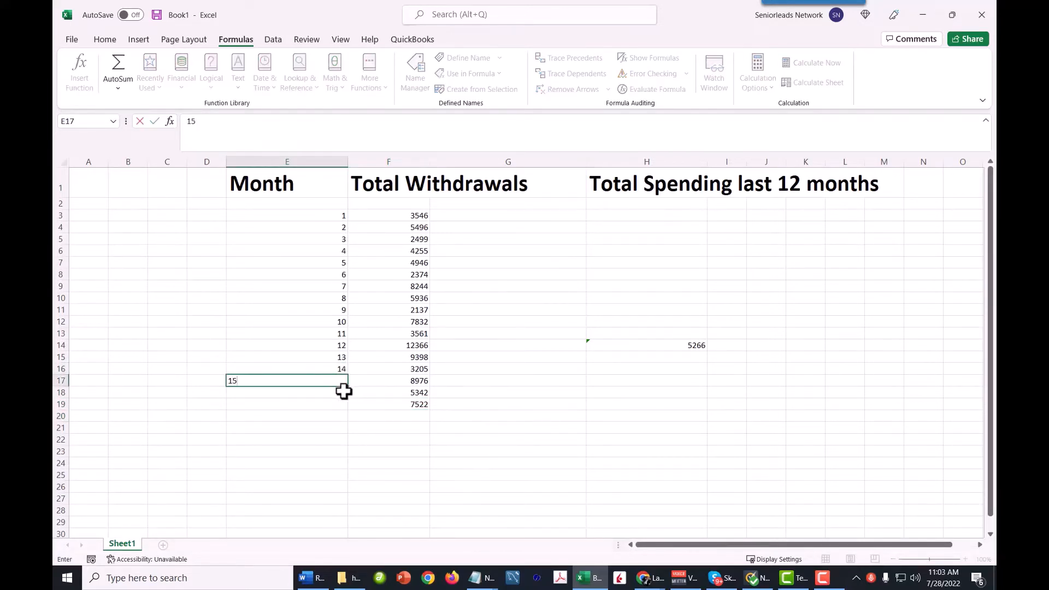
key("Return")
type("16")
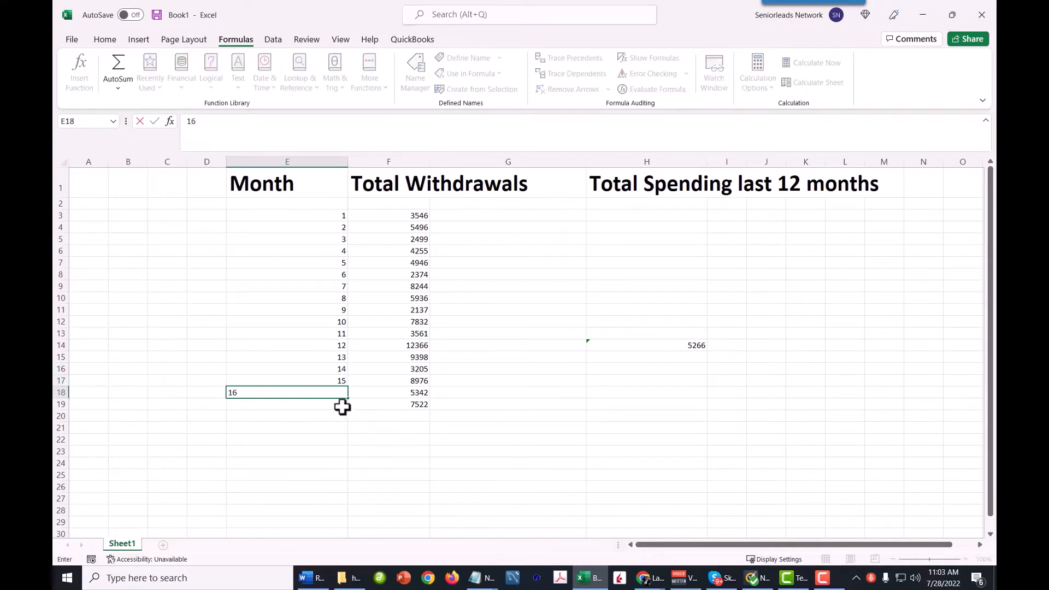
key("Return")
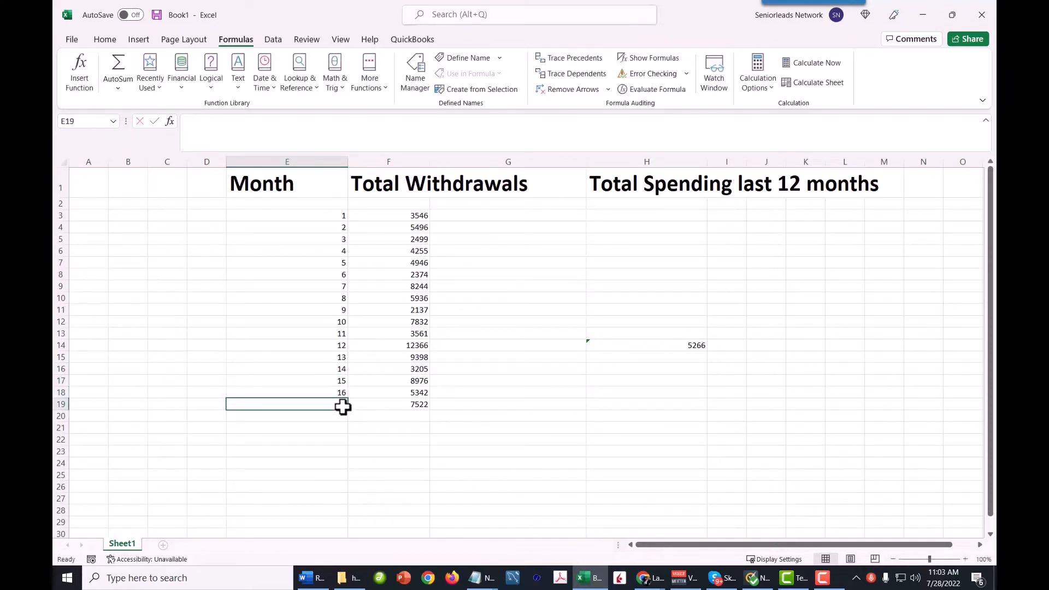
type("17")
left_click(545, 416)
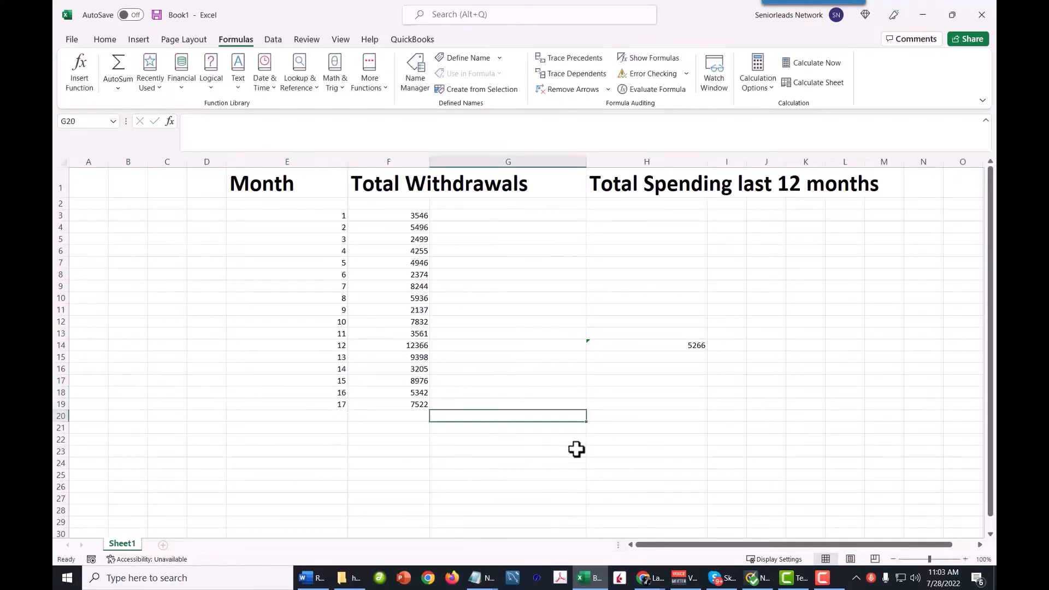
Copy the average formula from H14 into H15:H19 and clear the copy selection
left_click(692, 345)
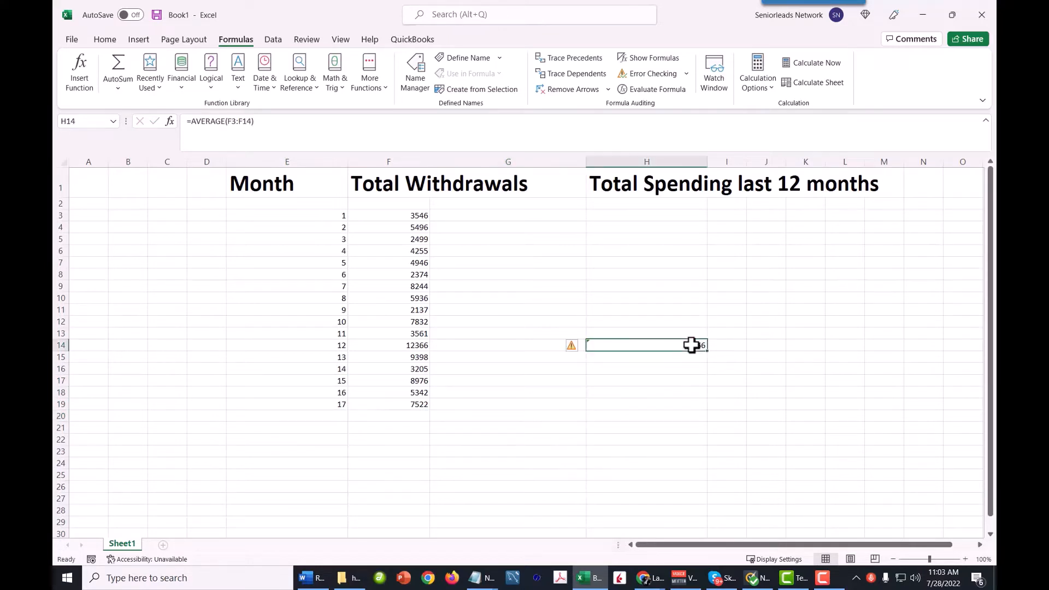
right_click(692, 344)
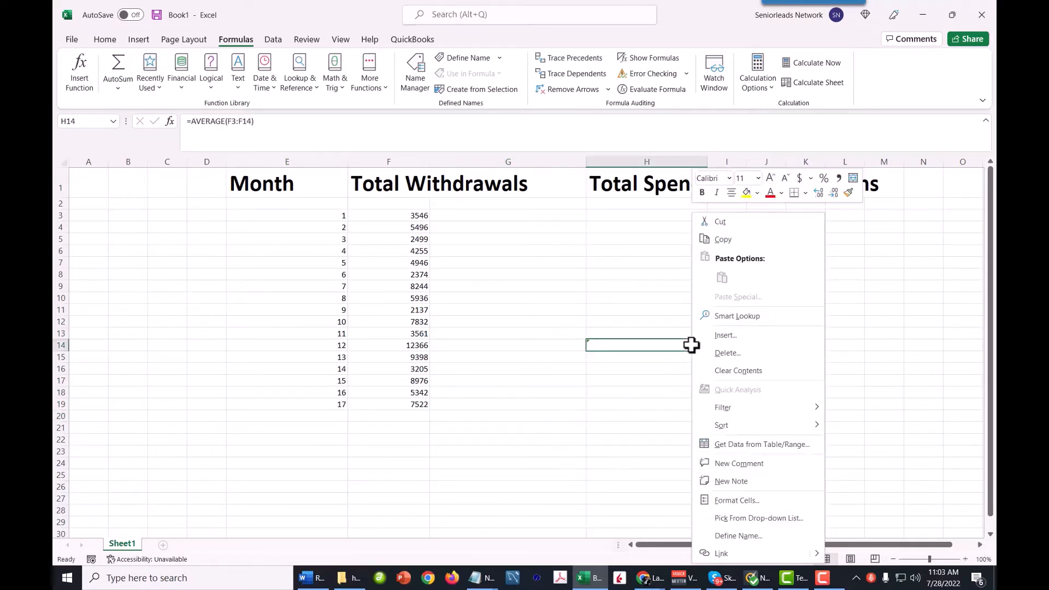
left_click(720, 240)
left_click_drag(677, 356, 684, 409)
key("ctrl+v")
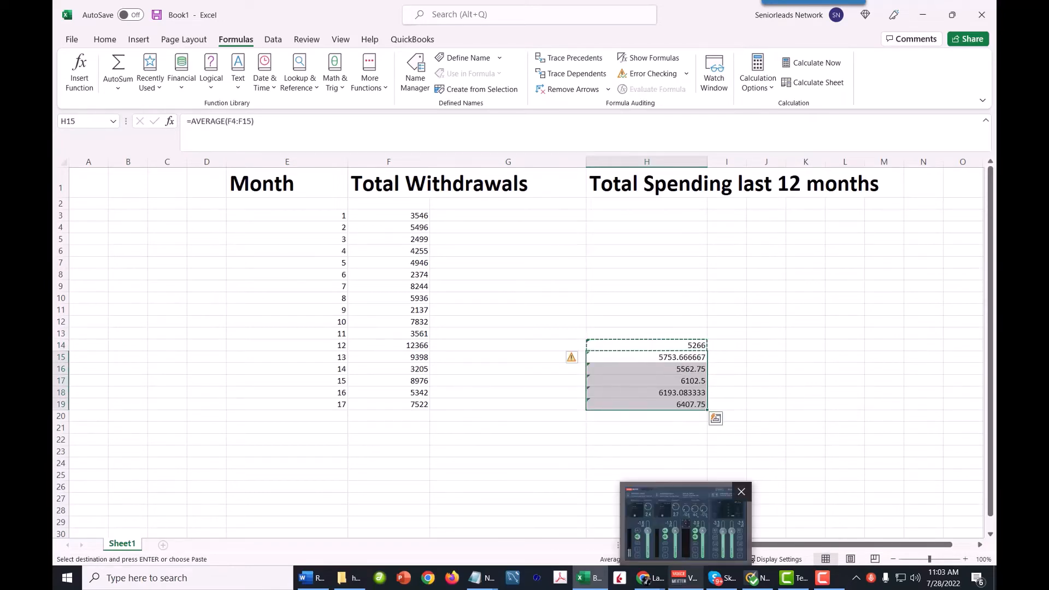
left_click(860, 381)
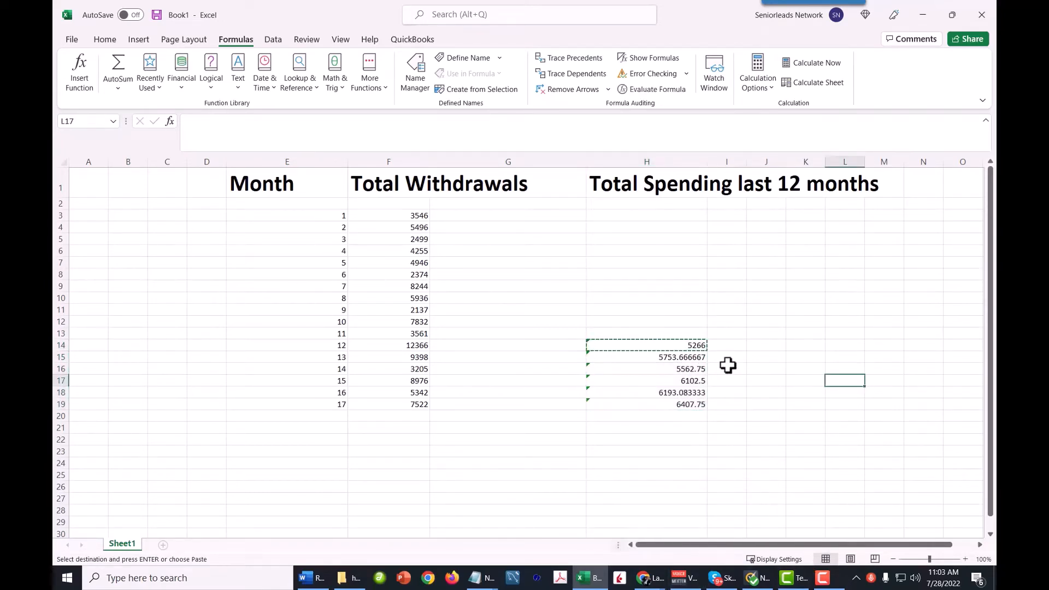
left_click(750, 347)
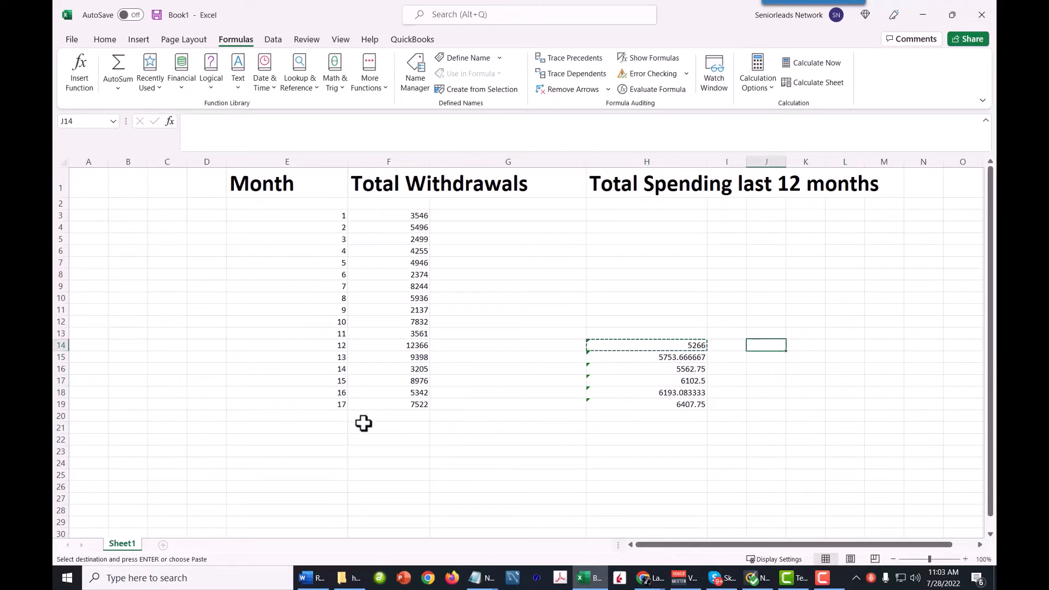
key("Escape")
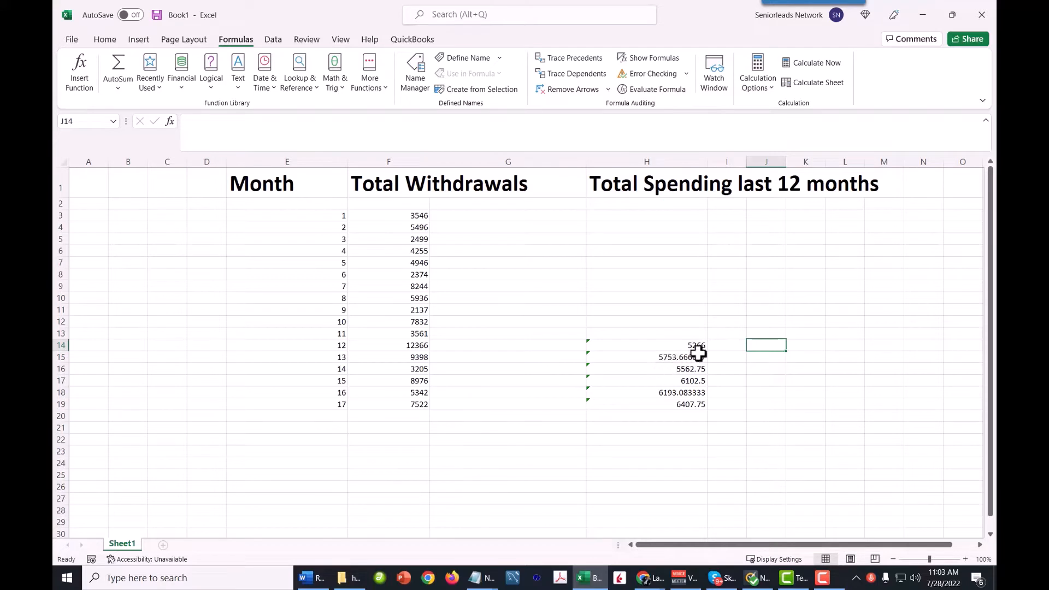
Select the withdrawals in F4:F15 and inspect the rolling average formulas in H15 through H19
left_click(420, 228)
left_click_drag(419, 227, 421, 357)
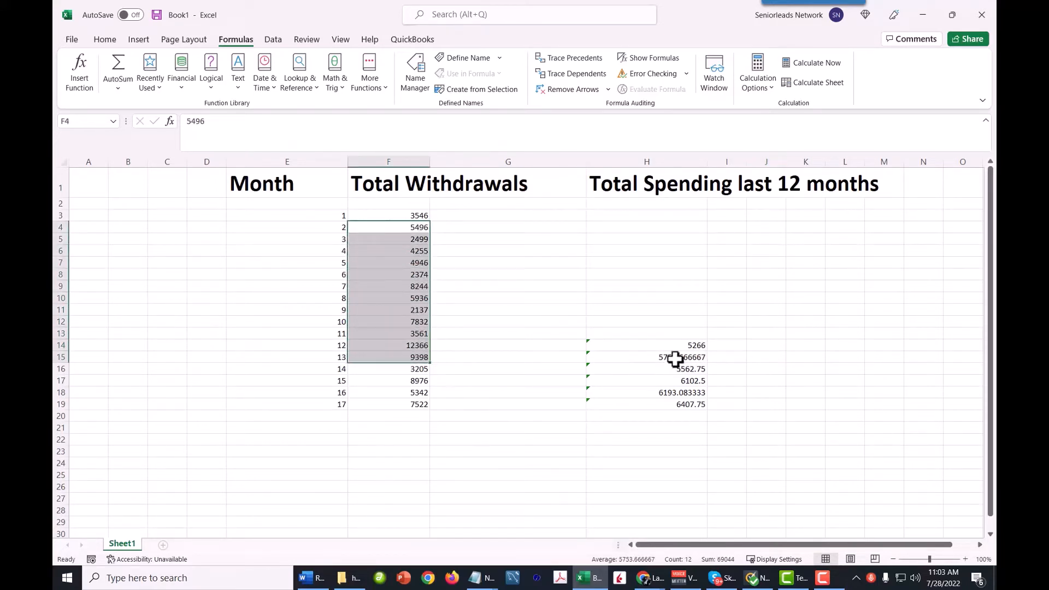
left_click(675, 358)
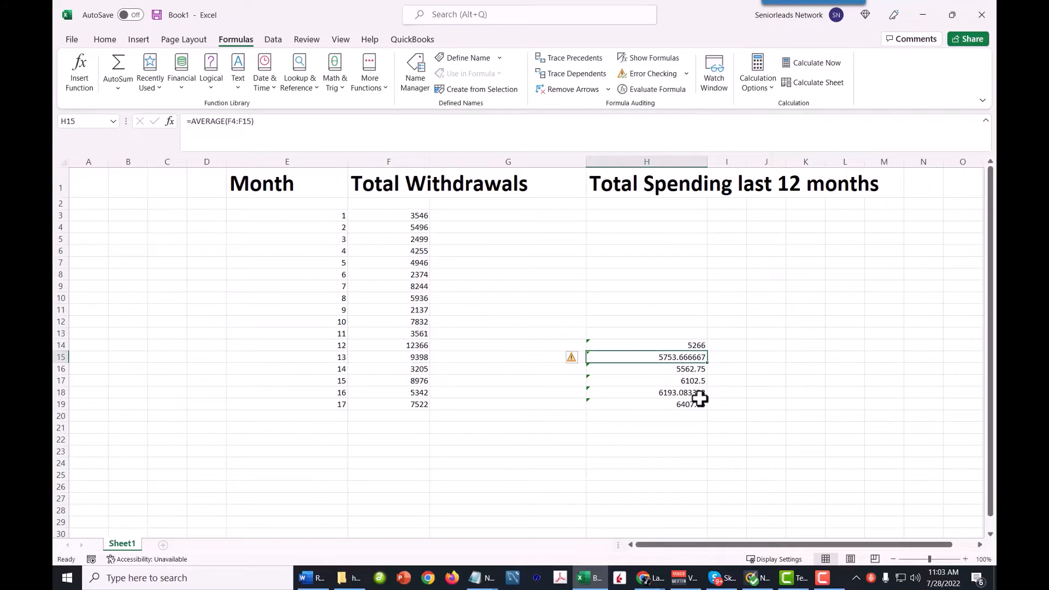
left_click(691, 370)
left_click(691, 382)
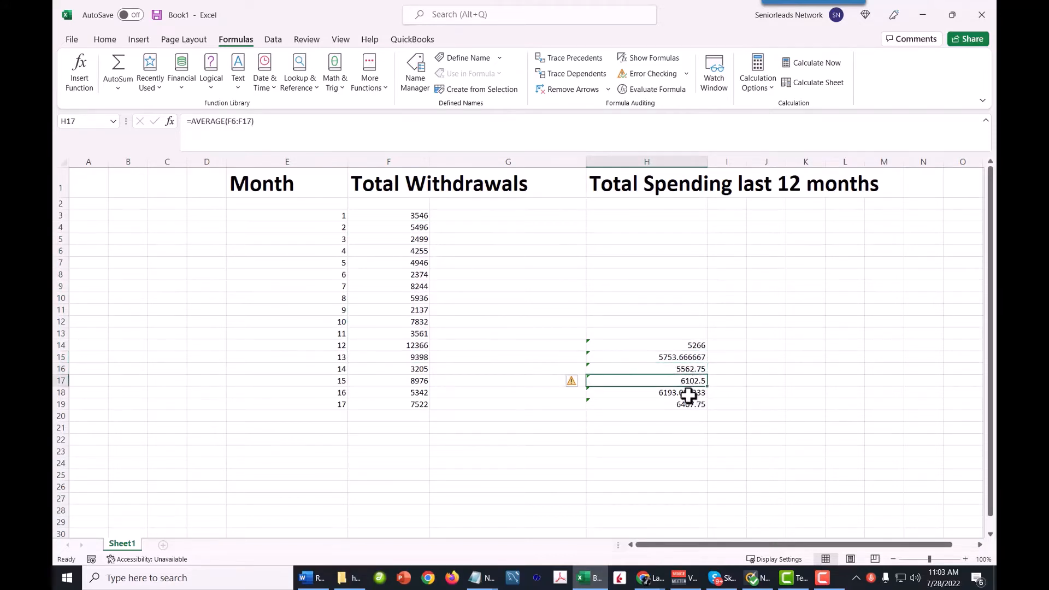
left_click(691, 394)
left_click(692, 405)
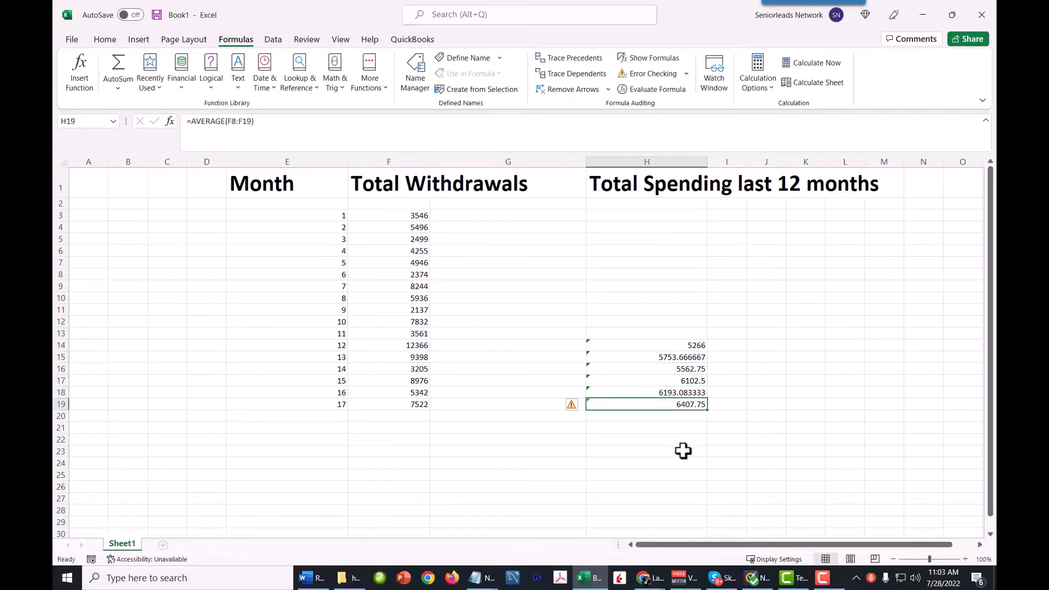